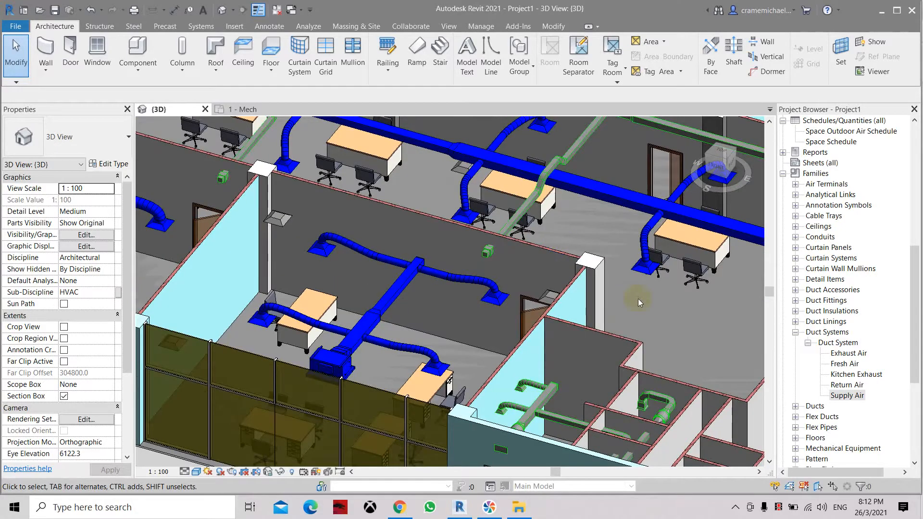
{"action": "scroll", "coordinate": [422, 259], "scroll_direction": "down", "scroll_amount": 4}
{"action": "scroll", "coordinate": [504, 289], "scroll_direction": "down", "scroll_amount": 2}
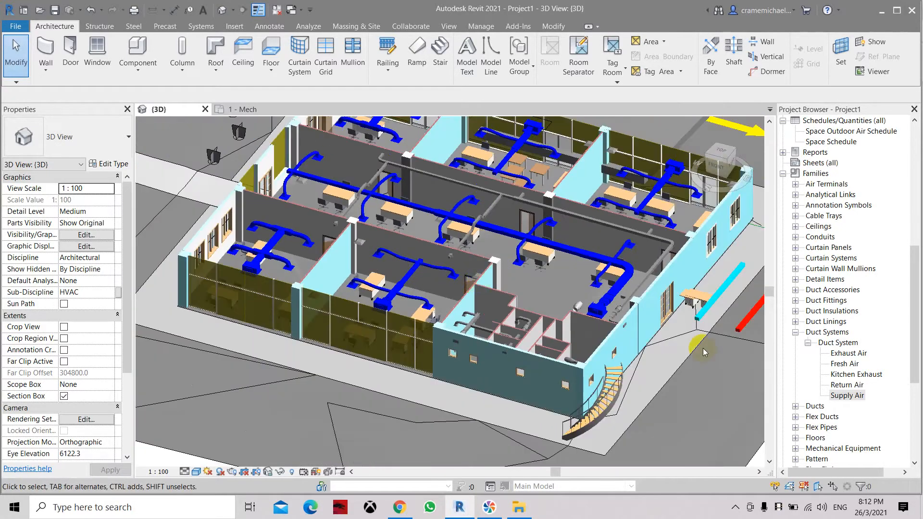
{"action": "scroll", "coordinate": [621, 321], "scroll_direction": "up", "scroll_amount": 3}
{"action": "scroll", "coordinate": [620, 321], "scroll_direction": "up", "scroll_amount": 3}
{"action": "scroll", "coordinate": [613, 310], "scroll_direction": "up", "scroll_amount": 2}
{"action": "scroll", "coordinate": [602, 296], "scroll_direction": "up", "scroll_amount": 2}
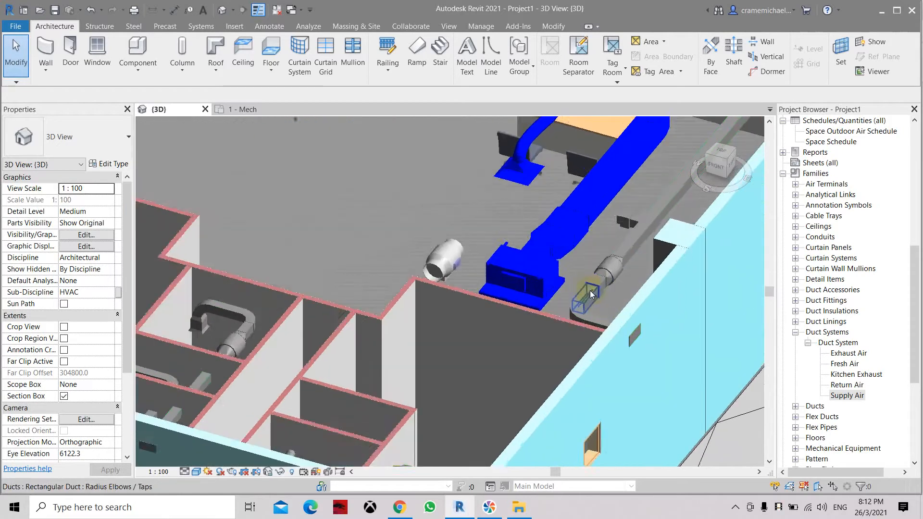
{"action": "scroll", "coordinate": [590, 290], "scroll_direction": "up", "scroll_amount": 3}
{"action": "scroll", "coordinate": [573, 265], "scroll_direction": "up", "scroll_amount": 2}
{"action": "scroll", "coordinate": [569, 313], "scroll_direction": "down", "scroll_amount": 2}
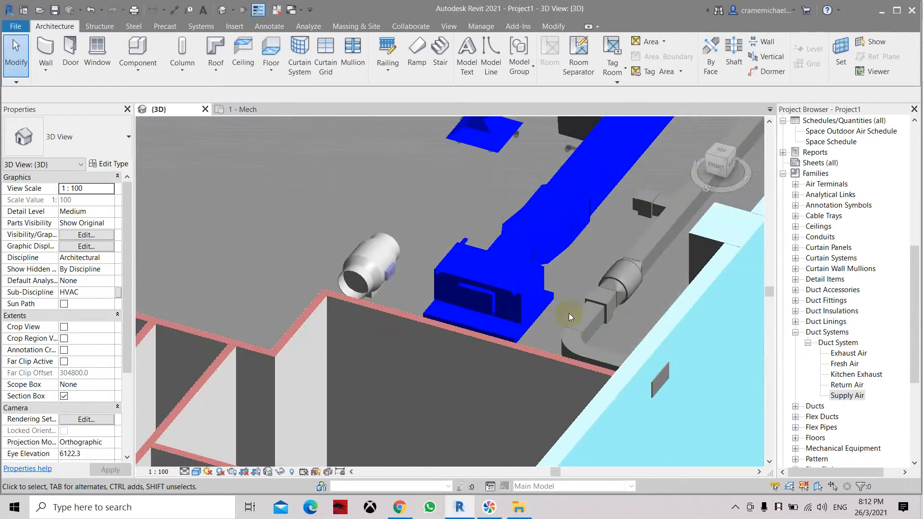
{"action": "scroll", "coordinate": [568, 313], "scroll_direction": "down", "scroll_amount": 3}
{"action": "scroll", "coordinate": [555, 318], "scroll_direction": "down", "scroll_amount": 2}
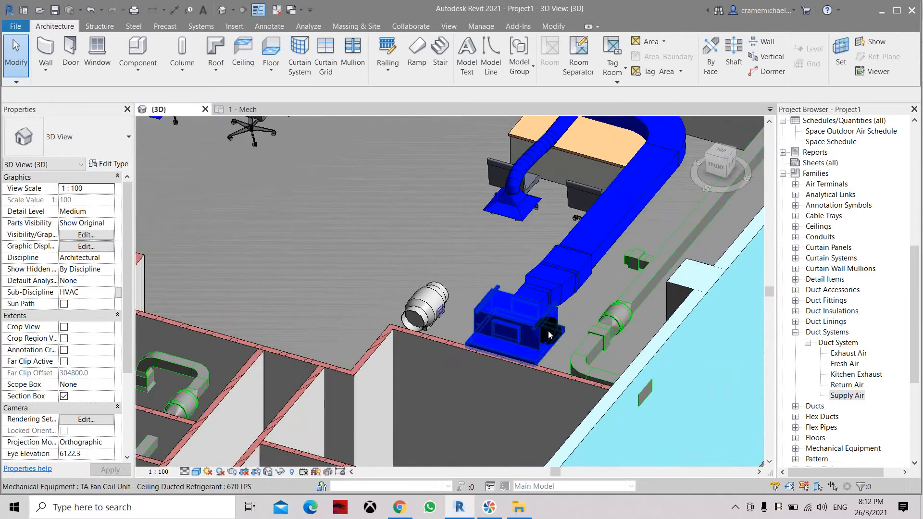
{"action": "scroll", "coordinate": [548, 333], "scroll_direction": "down", "scroll_amount": 2}
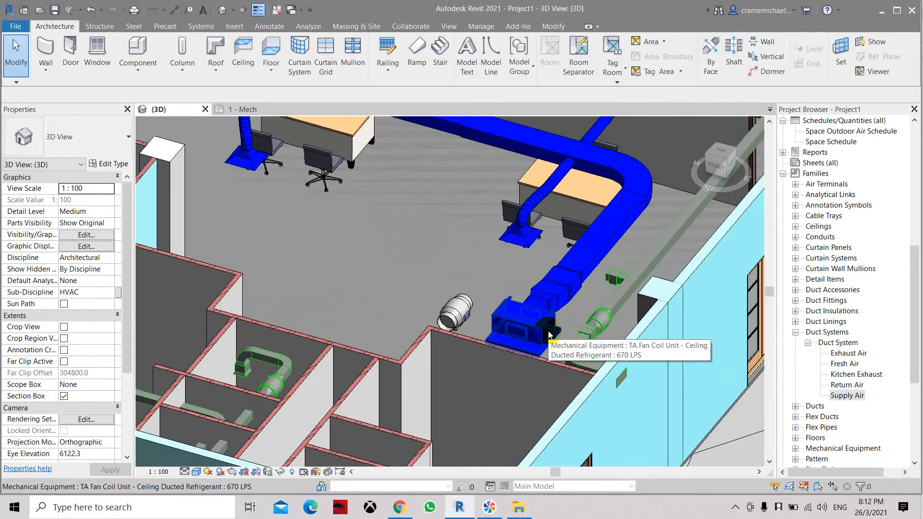
{"action": "scroll", "coordinate": [548, 332], "scroll_direction": "up", "scroll_amount": 4}
{"action": "scroll", "coordinate": [548, 330], "scroll_direction": "up", "scroll_amount": 2}
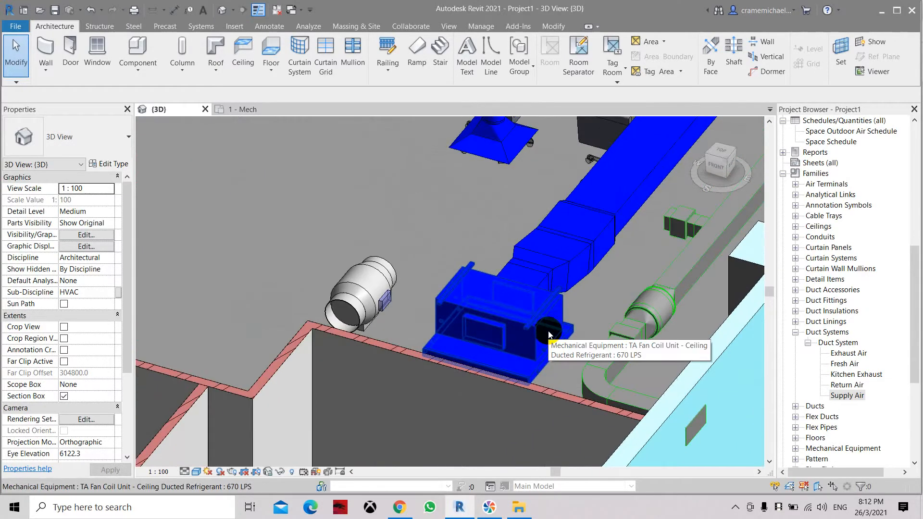
{"action": "scroll", "coordinate": [556, 301], "scroll_direction": "down", "scroll_amount": 4}
{"action": "scroll", "coordinate": [555, 300], "scroll_direction": "down", "scroll_amount": 3}
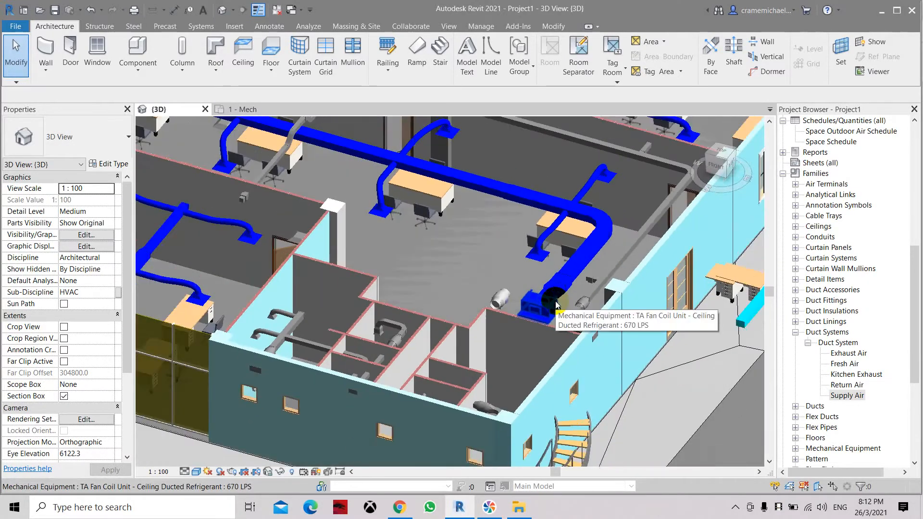
- Bring the ductwork into view and select a blue supply duct in the 3D model
{"action": "middle_click_drag", "start_coordinate": [238, 305], "coordinate": [390, 290]}
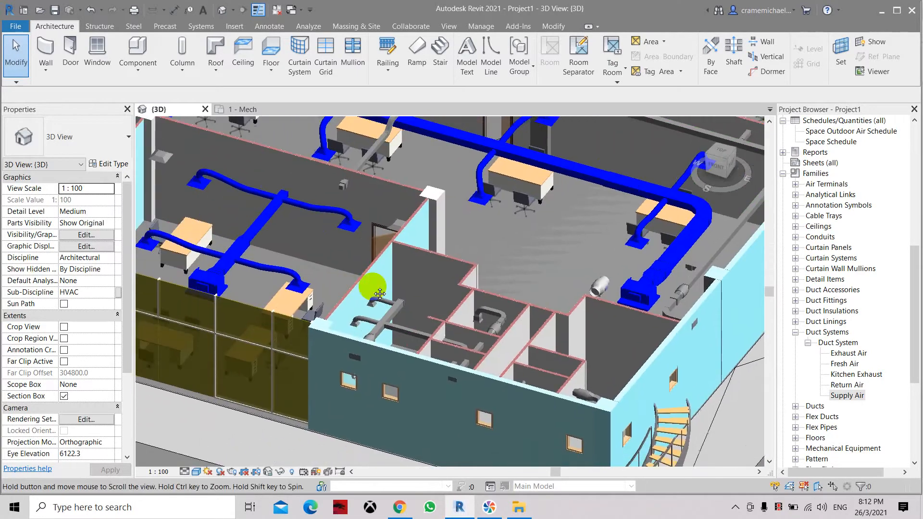
{"action": "scroll", "coordinate": [262, 290], "scroll_direction": "up", "scroll_amount": 4}
{"action": "scroll", "coordinate": [263, 291], "scroll_direction": "up", "scroll_amount": 3}
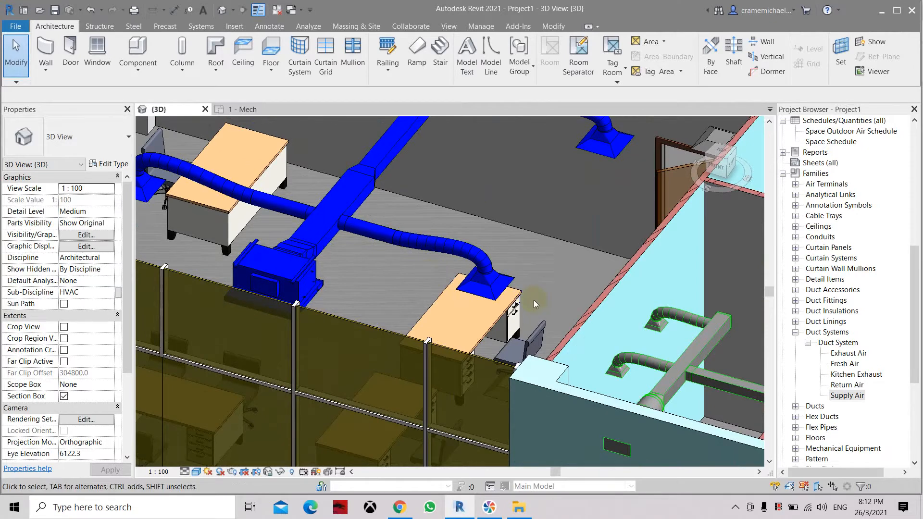
{"action": "middle_click_drag", "start_coordinate": [537, 306], "coordinate": [272, 235]}
{"action": "scroll", "coordinate": [272, 235], "scroll_direction": "down", "scroll_amount": 5}
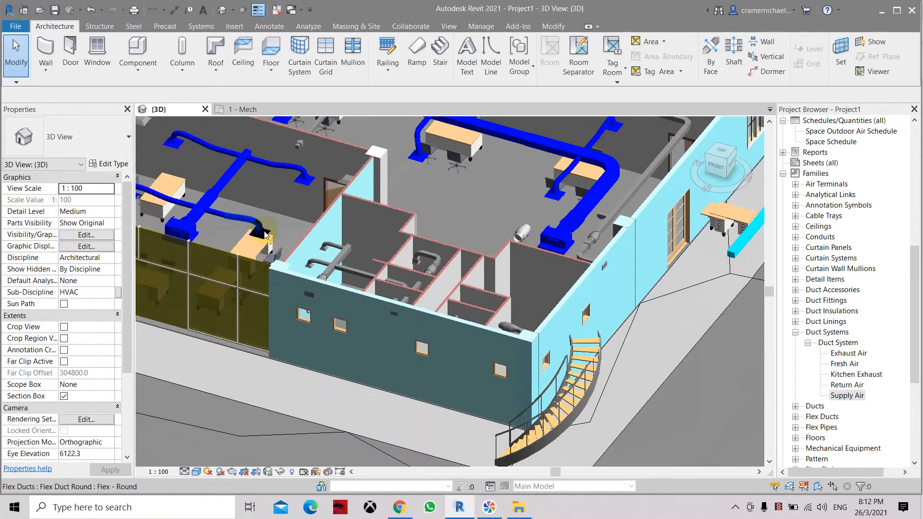
{"action": "scroll", "coordinate": [578, 228], "scroll_direction": "up", "scroll_amount": 4}
{"action": "scroll", "coordinate": [578, 228], "scroll_direction": "up", "scroll_amount": 3}
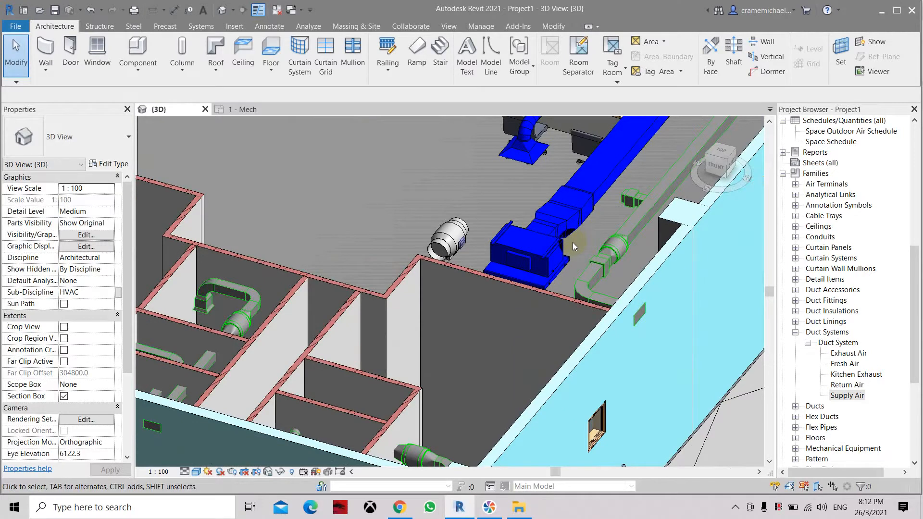
{"action": "scroll", "coordinate": [572, 242], "scroll_direction": "down", "scroll_amount": 4}
{"action": "middle_click_drag", "start_coordinate": [572, 242], "coordinate": [584, 262], "text": "shift"}
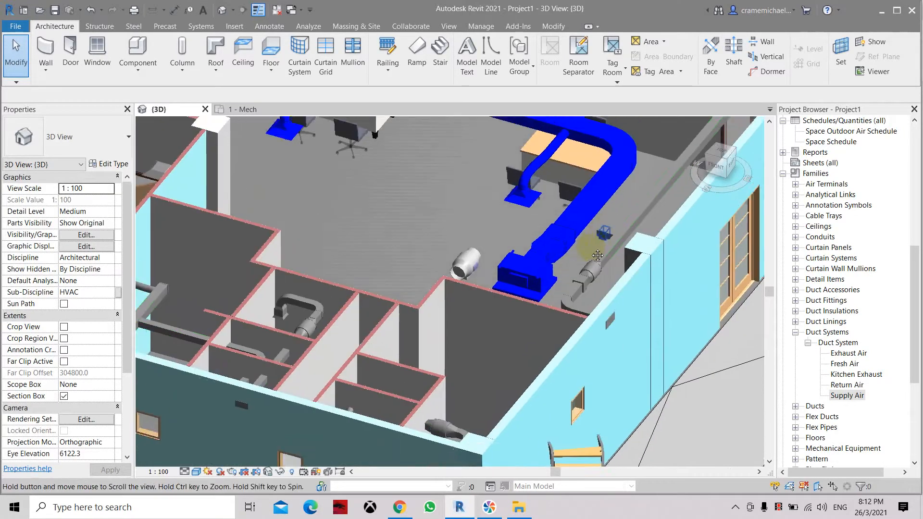
{"action": "scroll", "coordinate": [584, 261], "scroll_direction": "up", "scroll_amount": 4}
{"action": "scroll", "coordinate": [584, 262], "scroll_direction": "down", "scroll_amount": 4}
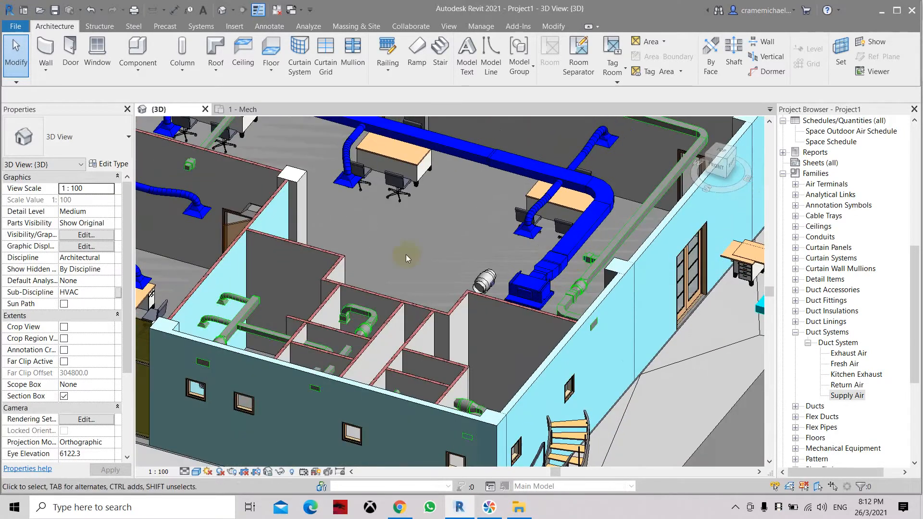
{"action": "scroll", "coordinate": [405, 255], "scroll_direction": "up", "scroll_amount": 2}
{"action": "scroll", "coordinate": [414, 221], "scroll_direction": "down", "scroll_amount": 1}
{"action": "mouse_move", "coordinate": [385, 246]}
{"action": "middle_mouse_down"}
{"action": "mouse_move", "coordinate": [399, 258]}
{"action": "mouse_move", "coordinate": [330, 230]}
{"action": "middle_mouse_up"}
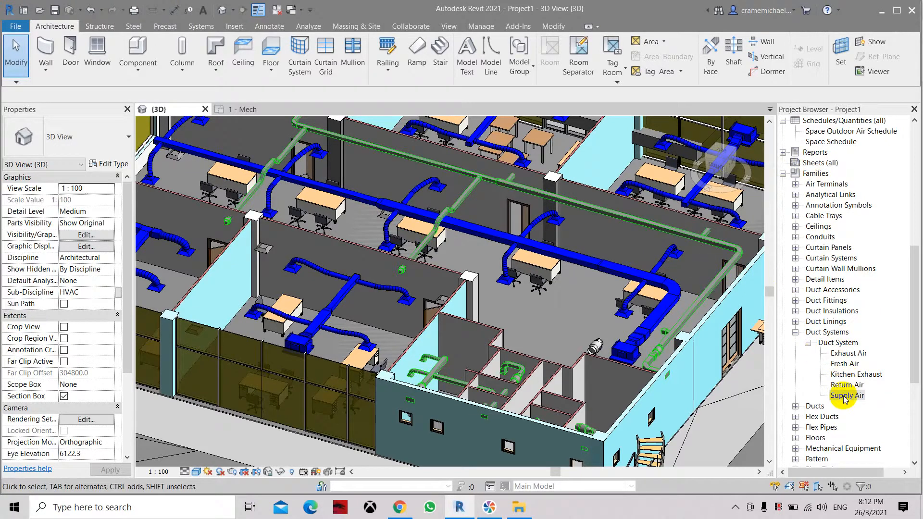
{"action": "left_click", "coordinate": [589, 267]}
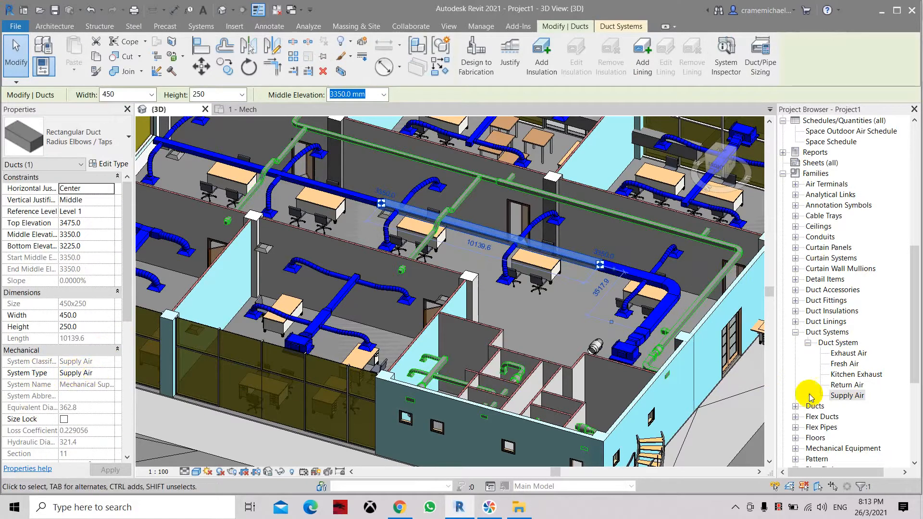
- Review the Supply Air duct system type, confirming its solid black line graphic overrides, and apply
{"action": "double_click", "coordinate": [848, 395]}
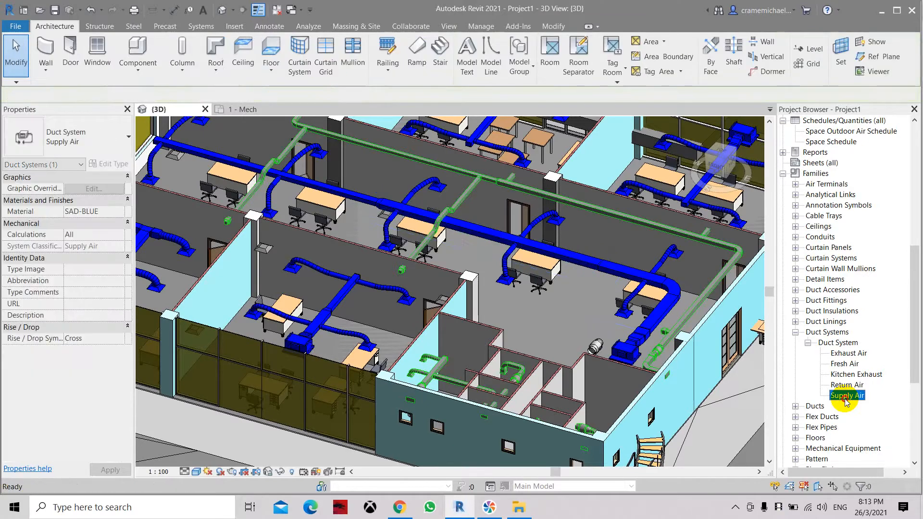
{"action": "left_click", "coordinate": [576, 169]}
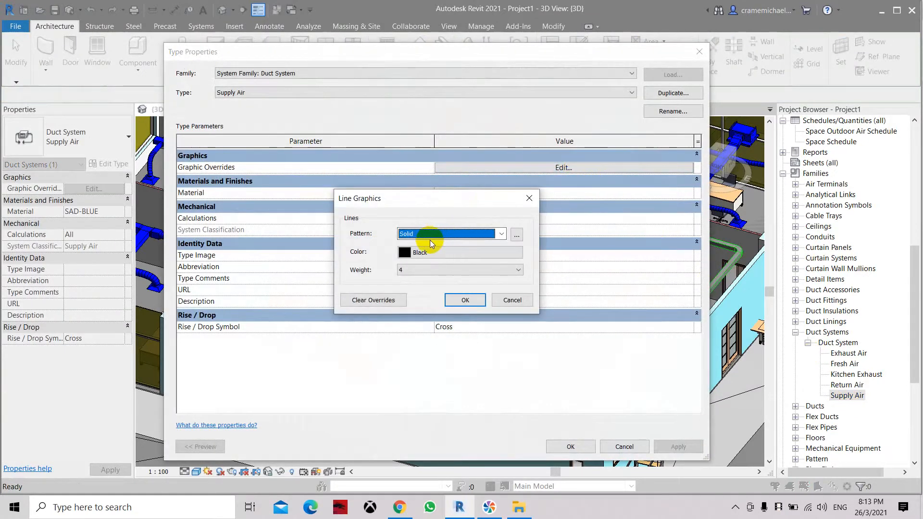
{"action": "left_click", "coordinate": [465, 300]}
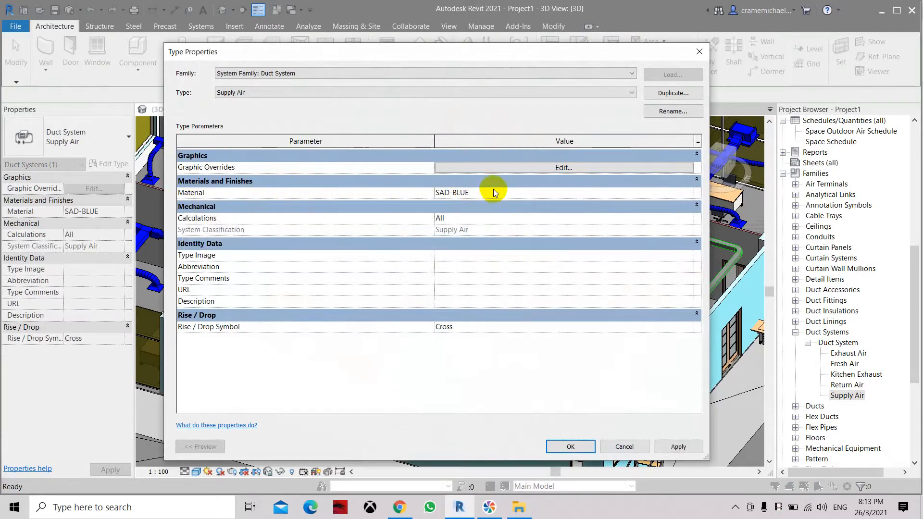
{"action": "left_click", "coordinate": [677, 447]}
{"action": "left_click", "coordinate": [569, 447]}
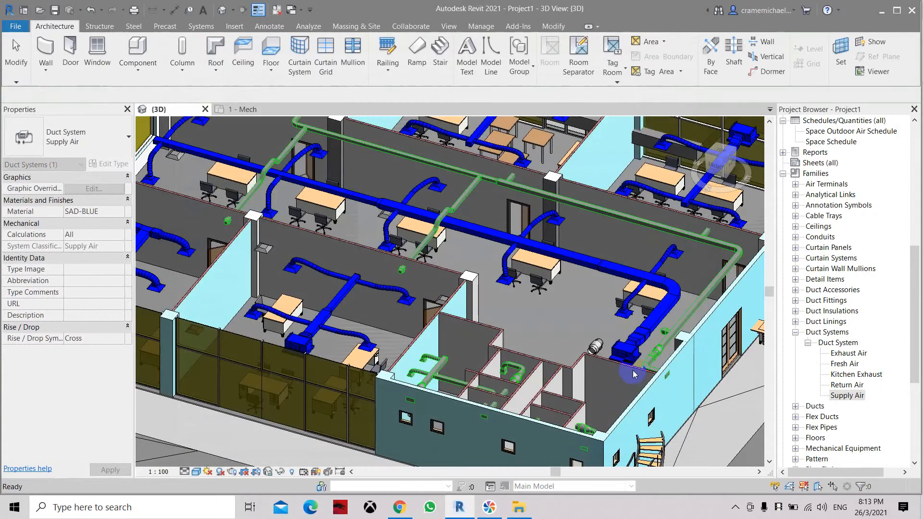
{"action": "scroll", "coordinate": [635, 371], "scroll_direction": "up", "scroll_amount": 4}
{"action": "scroll", "coordinate": [636, 366], "scroll_direction": "up", "scroll_amount": 4}
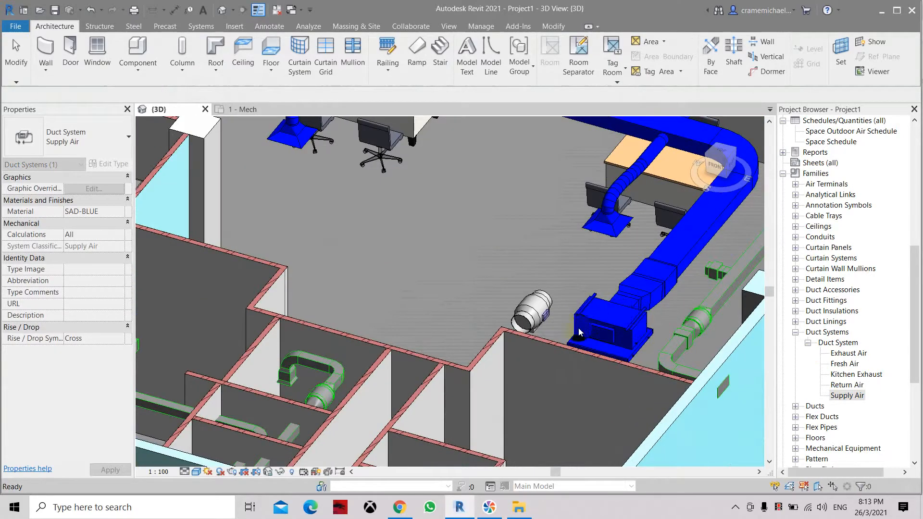
{"action": "left_click", "coordinate": [592, 359]}
{"action": "scroll", "coordinate": [563, 356], "scroll_direction": "down", "scroll_amount": 3}
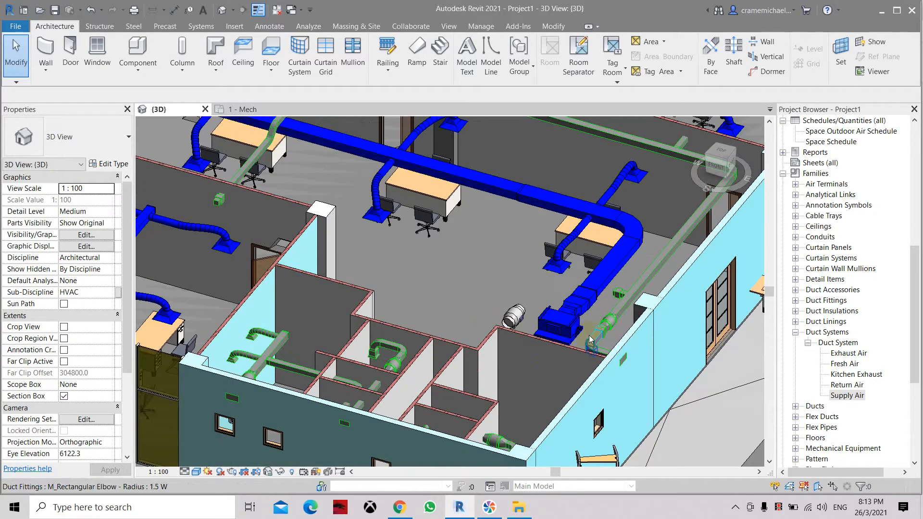
{"action": "scroll", "coordinate": [588, 336], "scroll_direction": "up", "scroll_amount": 1}
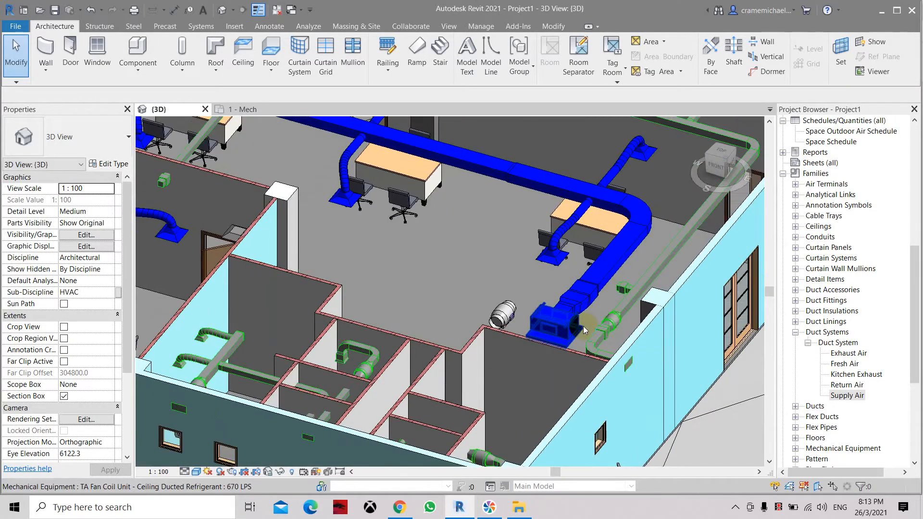
{"action": "scroll", "coordinate": [584, 331], "scroll_direction": "up", "scroll_amount": 2}
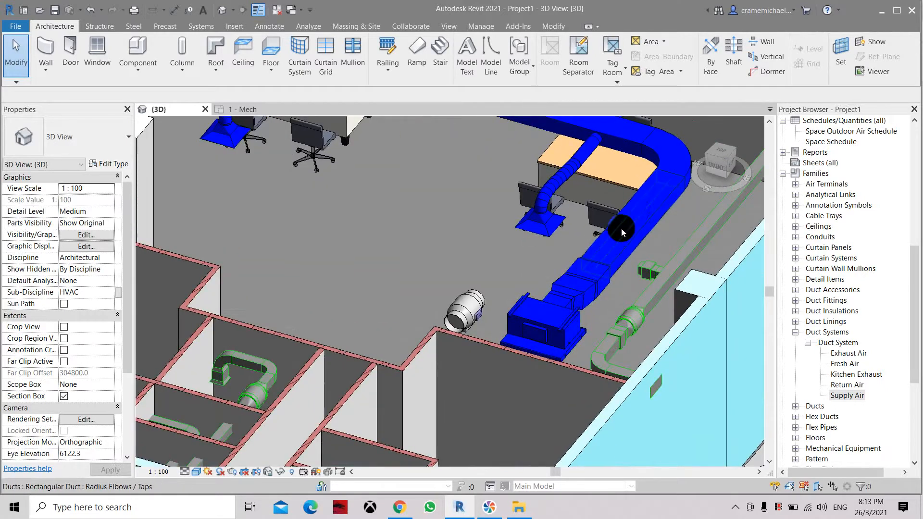
{"action": "scroll", "coordinate": [622, 231], "scroll_direction": "down", "scroll_amount": 3}
{"action": "scroll", "coordinate": [540, 339], "scroll_direction": "up", "scroll_amount": 2}
{"action": "scroll", "coordinate": [541, 346], "scroll_direction": "up", "scroll_amount": 1}
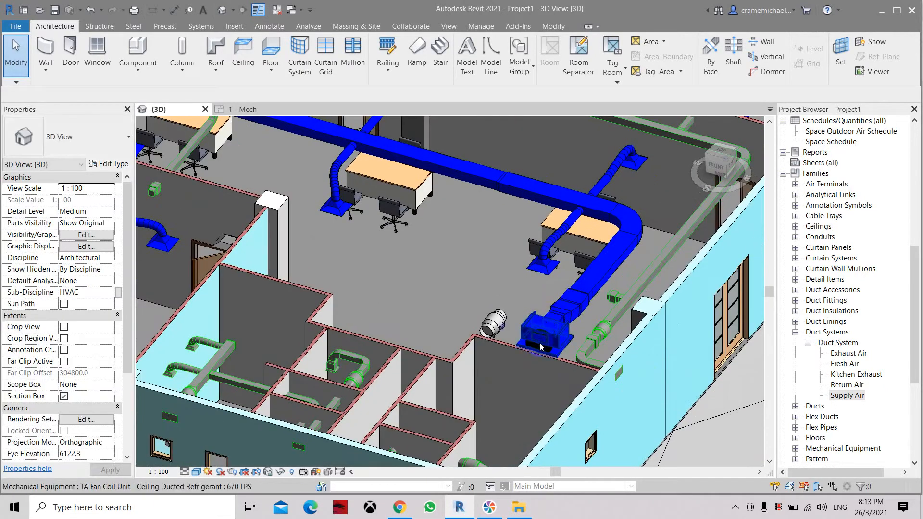
{"action": "scroll", "coordinate": [540, 346], "scroll_direction": "up", "scroll_amount": 3}
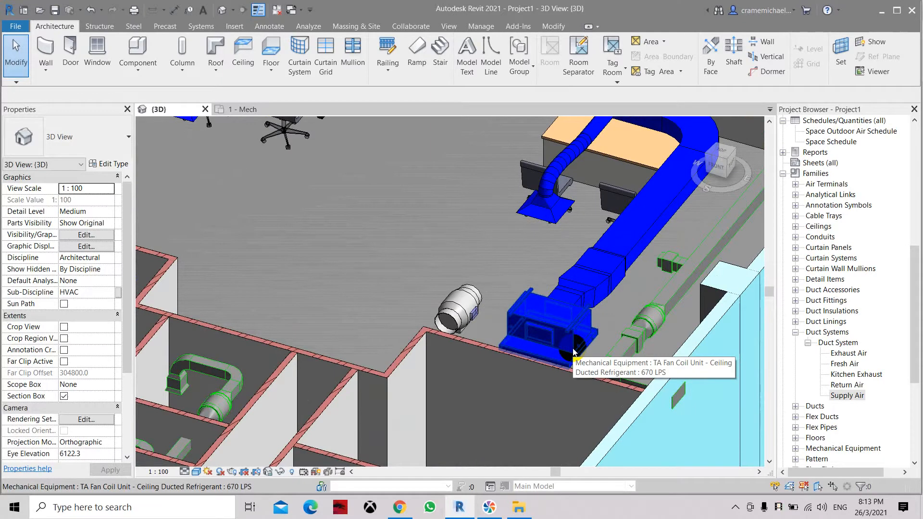
{"action": "scroll", "coordinate": [576, 354], "scroll_direction": "down", "scroll_amount": 3}
{"action": "scroll", "coordinate": [575, 353], "scroll_direction": "down", "scroll_amount": 3}
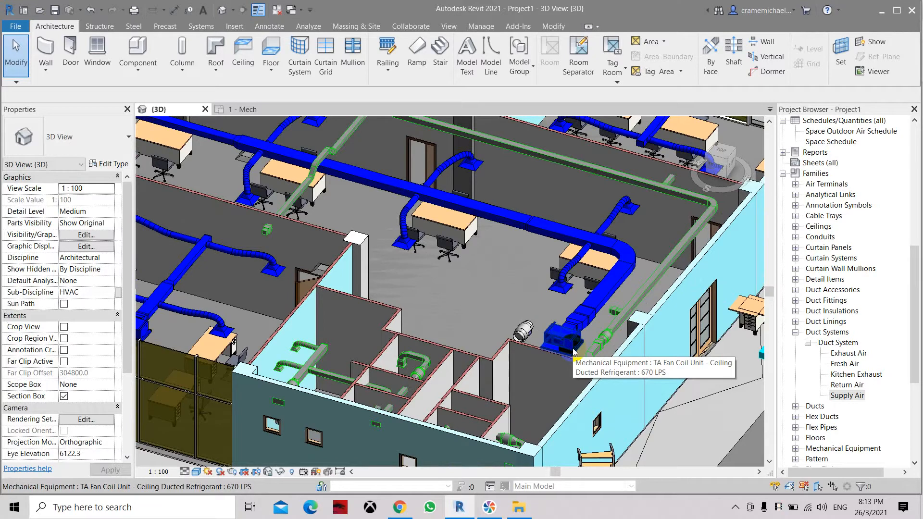
{"action": "scroll", "coordinate": [575, 353], "scroll_direction": "up", "scroll_amount": 4}
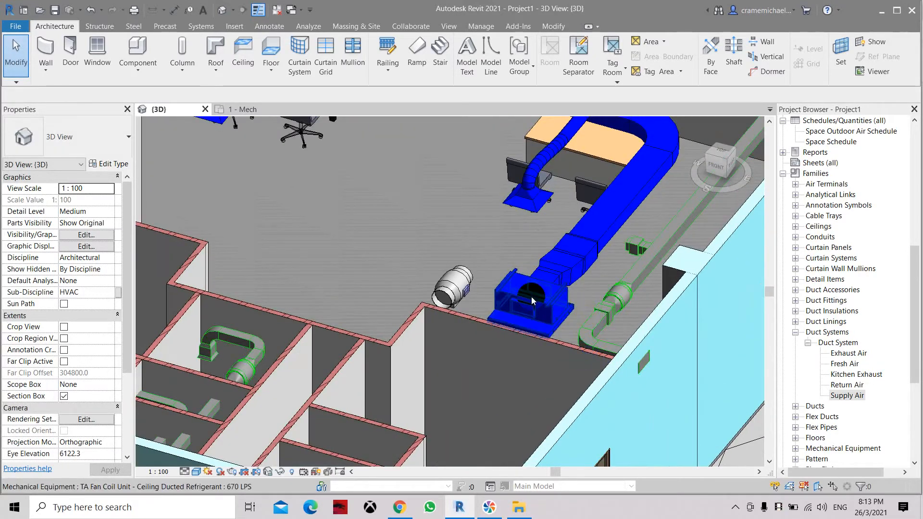
{"action": "scroll", "coordinate": [531, 296], "scroll_direction": "down", "scroll_amount": 2}
{"action": "scroll", "coordinate": [531, 296], "scroll_direction": "down", "scroll_amount": 3}
{"action": "scroll", "coordinate": [531, 296], "scroll_direction": "up", "scroll_amount": 3}
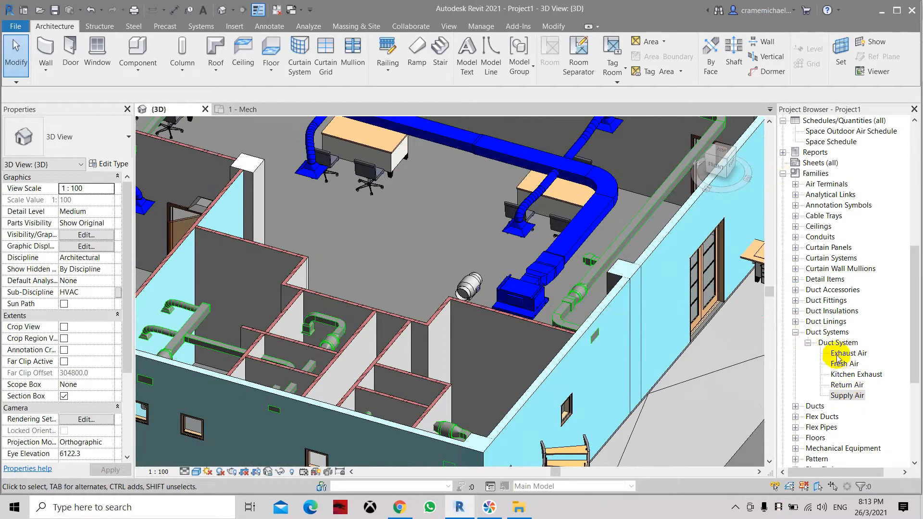
- Keep the Solid line pattern in the Supply Air system's line graphic overrides
{"action": "double_click", "coordinate": [852, 397]}
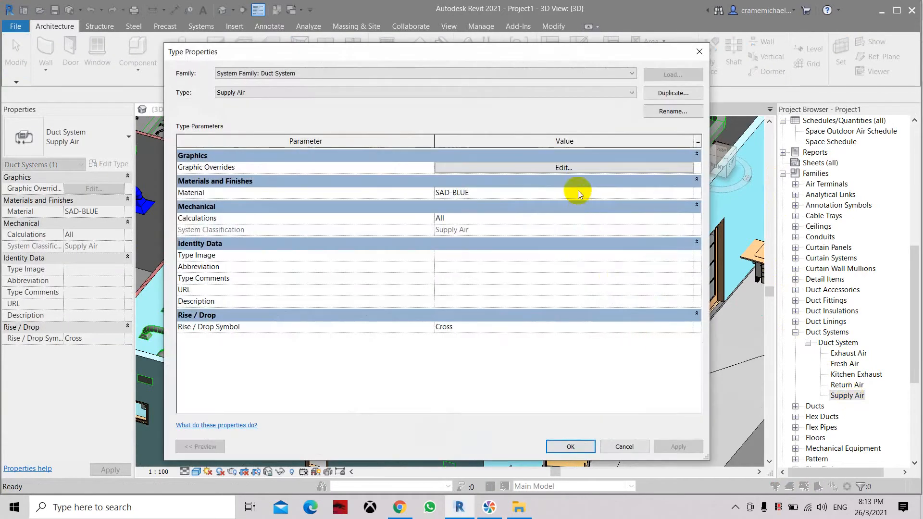
{"action": "left_click", "coordinate": [577, 169]}
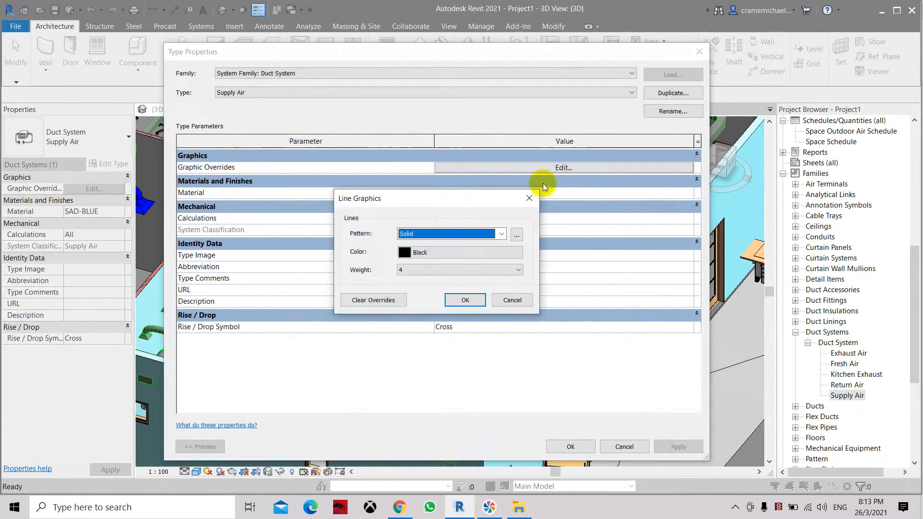
{"action": "left_click", "coordinate": [501, 234]}
{"action": "left_click", "coordinate": [502, 234]}
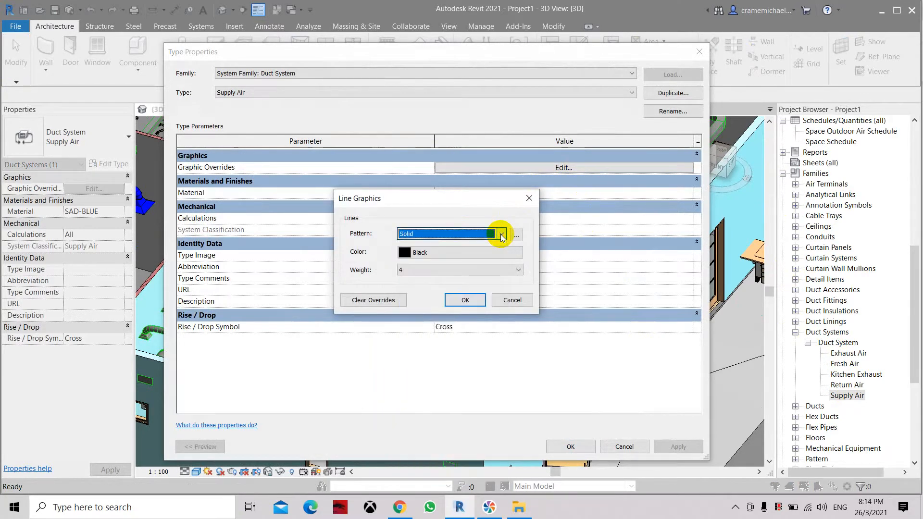
{"action": "left_click", "coordinate": [466, 300]}
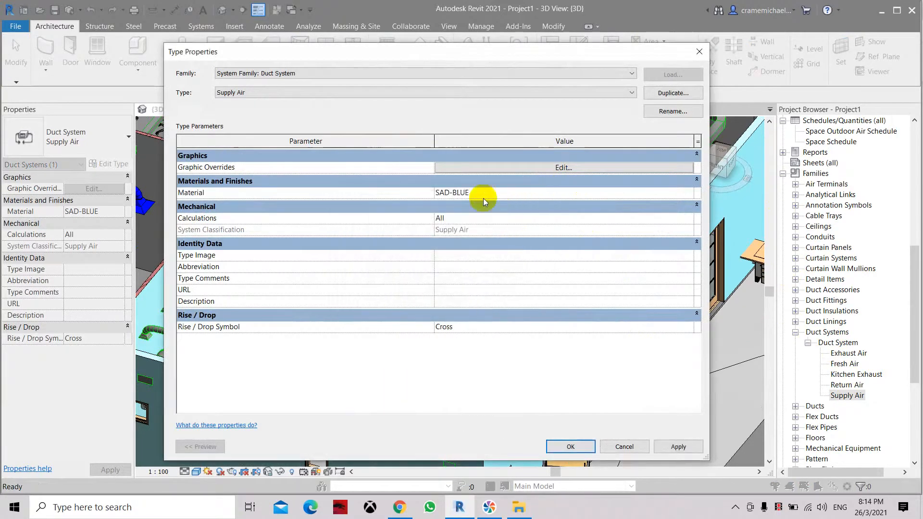
- Reset the Supply Air duct system material to <By Category> and apply it
{"action": "left_click", "coordinate": [693, 192]}
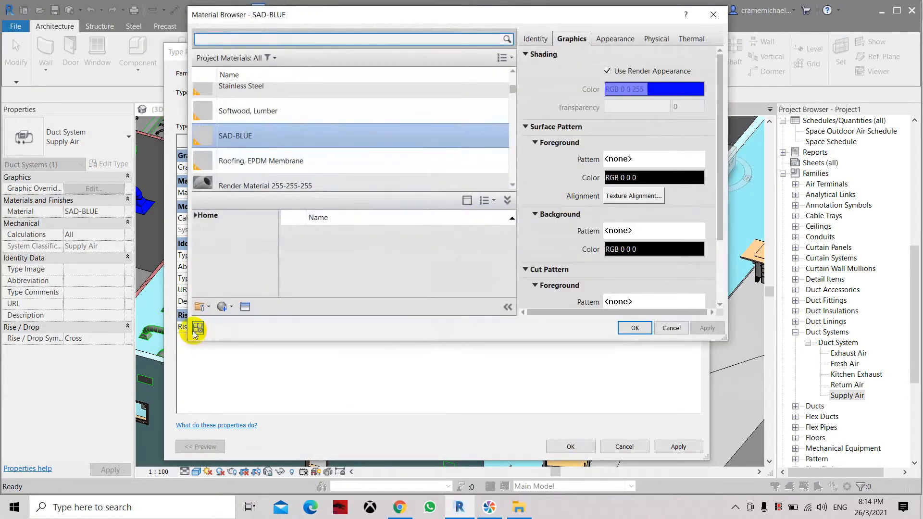
{"action": "scroll", "coordinate": [190, 101], "scroll_direction": "down", "scroll_amount": 1}
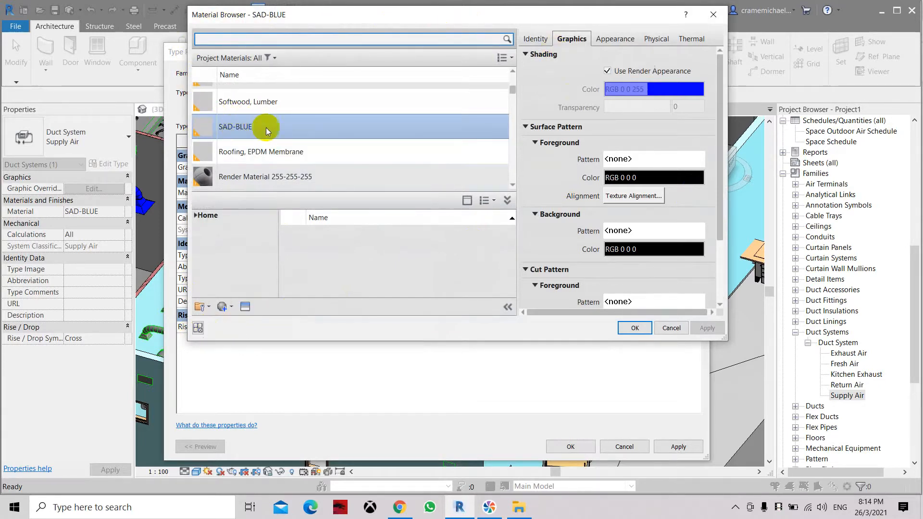
{"action": "left_click", "coordinate": [197, 330]}
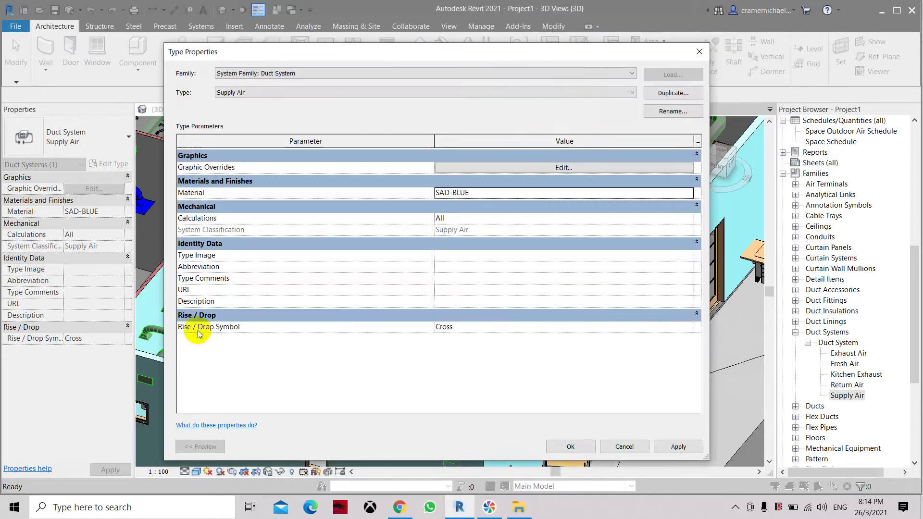
{"action": "left_click", "coordinate": [678, 446]}
{"action": "left_click", "coordinate": [577, 446]}
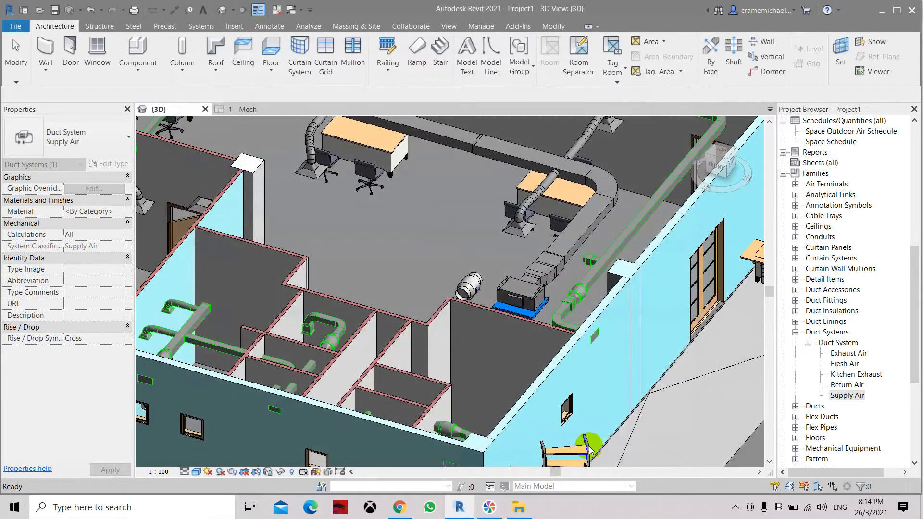
{"action": "left_click", "coordinate": [543, 342]}
{"action": "scroll", "coordinate": [519, 303], "scroll_direction": "down", "scroll_amount": 3}
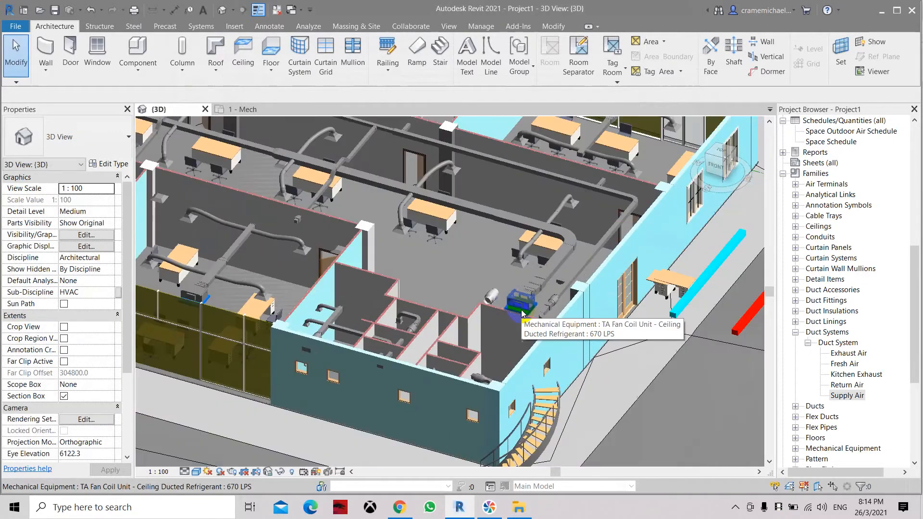
{"action": "middle_click_drag", "start_coordinate": [519, 303], "coordinate": [502, 278], "text": "shift"}
{"action": "scroll", "coordinate": [483, 231], "scroll_direction": "up", "scroll_amount": 3}
{"action": "scroll", "coordinate": [483, 225], "scroll_direction": "up", "scroll_amount": 2}
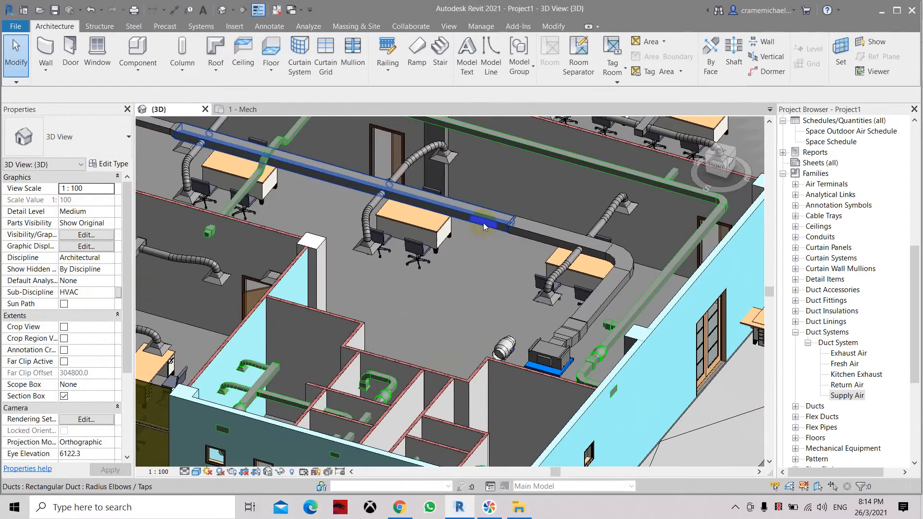
{"action": "scroll", "coordinate": [483, 223], "scroll_direction": "up", "scroll_amount": 2}
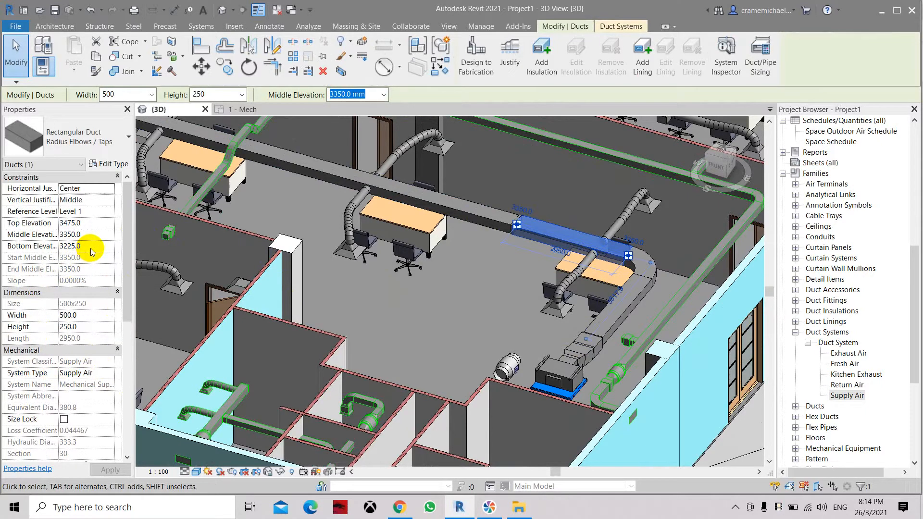
{"action": "key", "text": "Escape"}
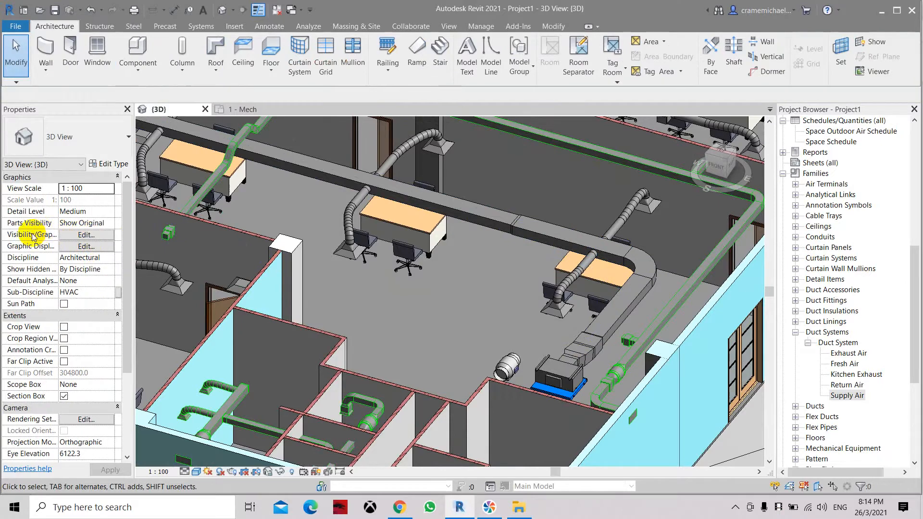
{"action": "left_click", "coordinate": [86, 235]}
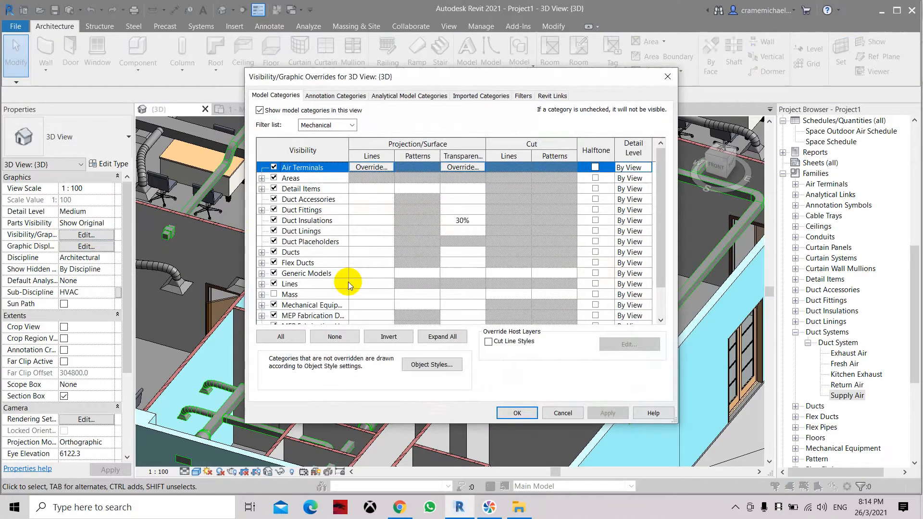
{"action": "scroll", "coordinate": [274, 259], "scroll_direction": "down", "scroll_amount": 1}
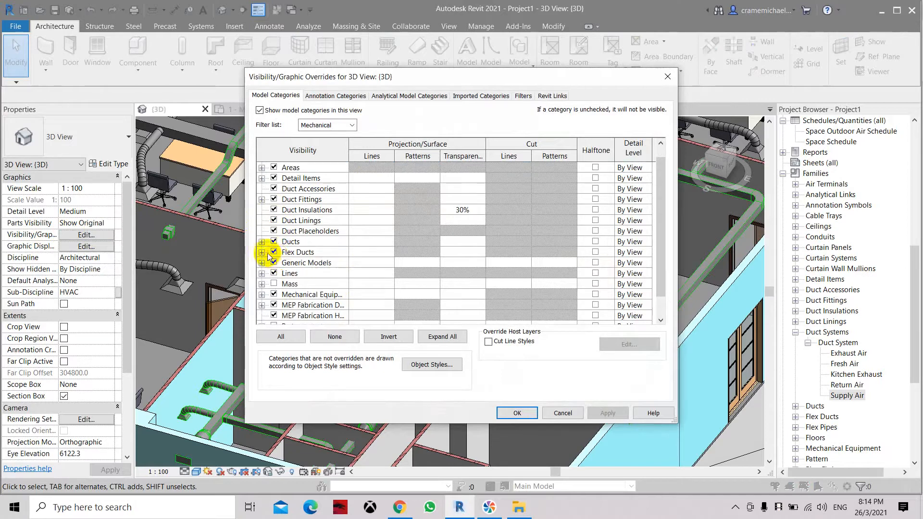
{"action": "left_click", "coordinate": [262, 241]}
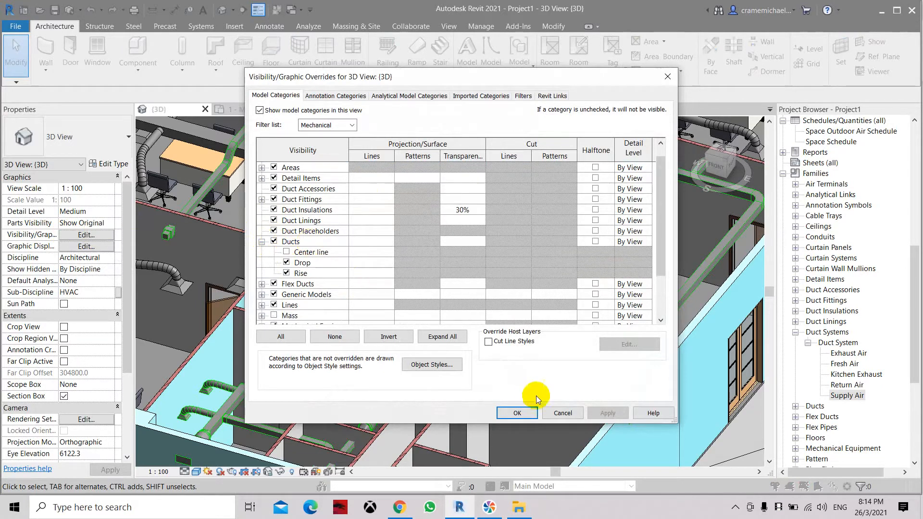
{"action": "left_click", "coordinate": [517, 413]}
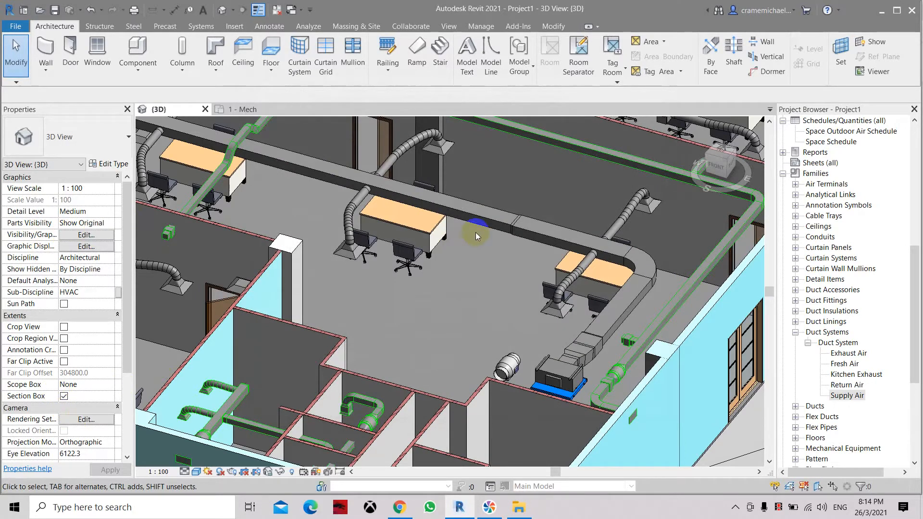
{"action": "scroll", "coordinate": [475, 233], "scroll_direction": "down", "scroll_amount": 3}
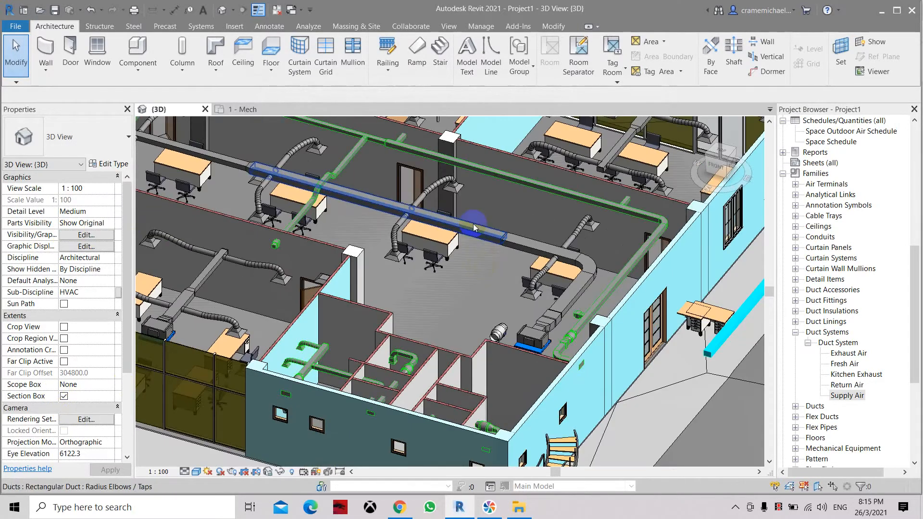
{"action": "middle_click_drag", "start_coordinate": [476, 240], "coordinate": [459, 291]}
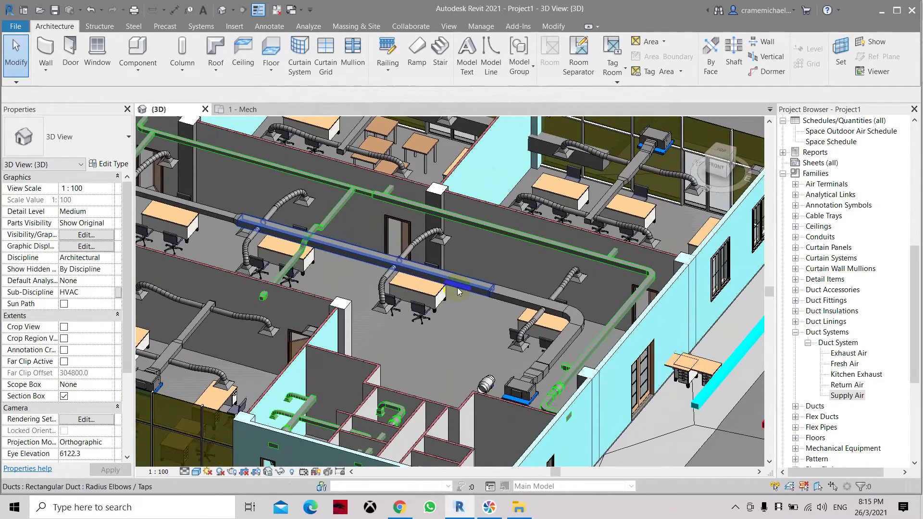
- Add the Mechanical - Supply filter to the 3D view's filters and select its row
{"action": "left_click", "coordinate": [87, 234]}
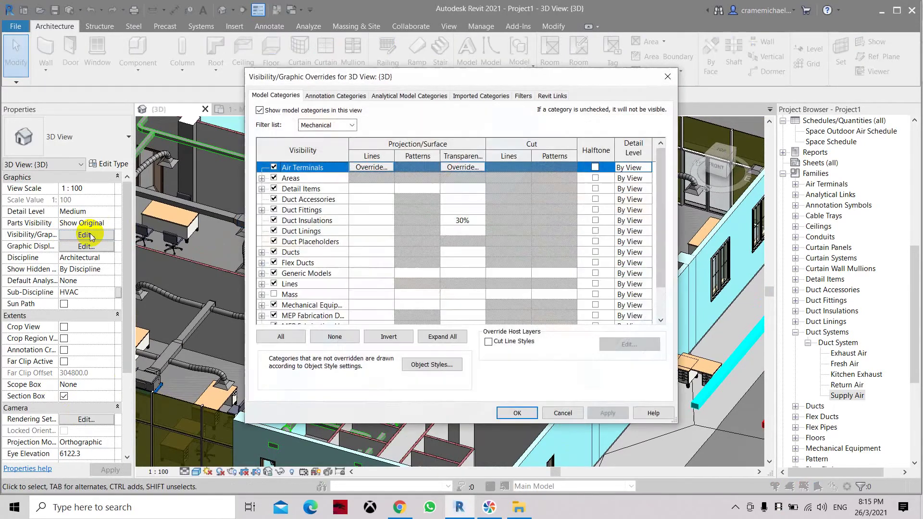
{"action": "left_click", "coordinate": [523, 95]}
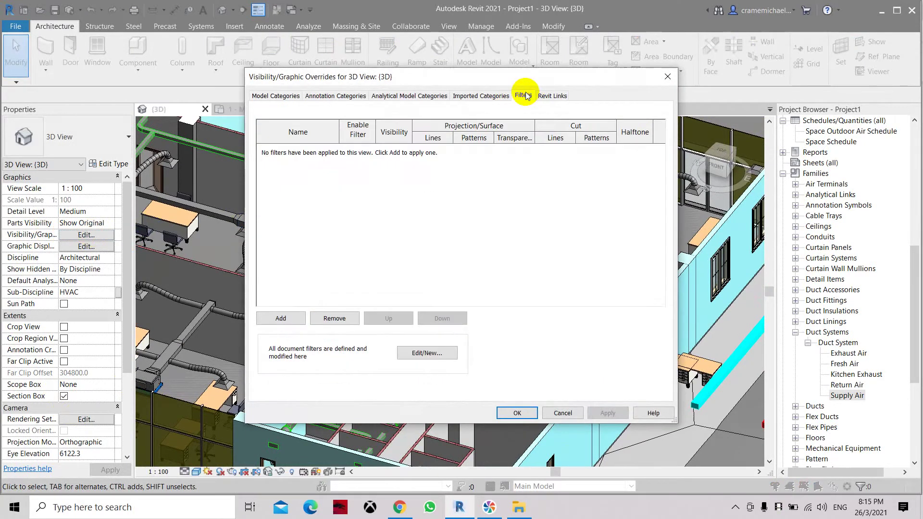
{"action": "left_click", "coordinate": [281, 319]}
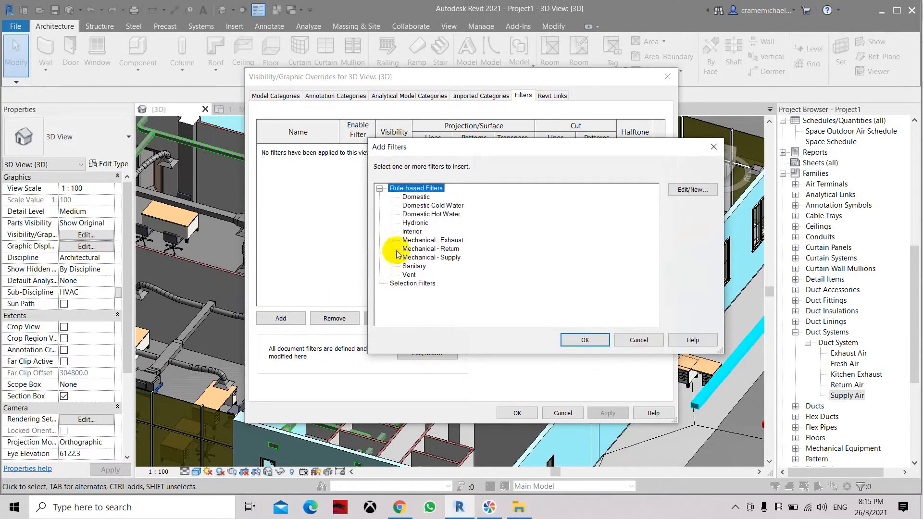
{"action": "left_click", "coordinate": [440, 257]}
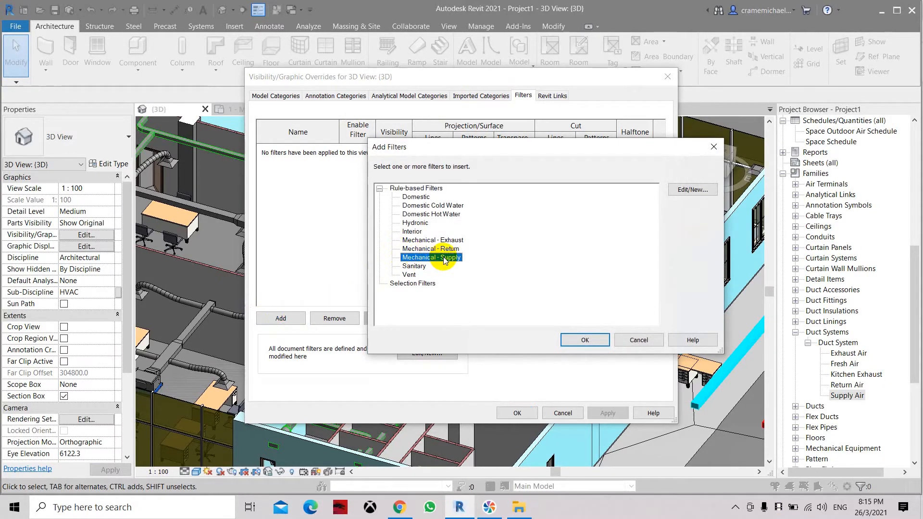
{"action": "left_click", "coordinate": [588, 338]}
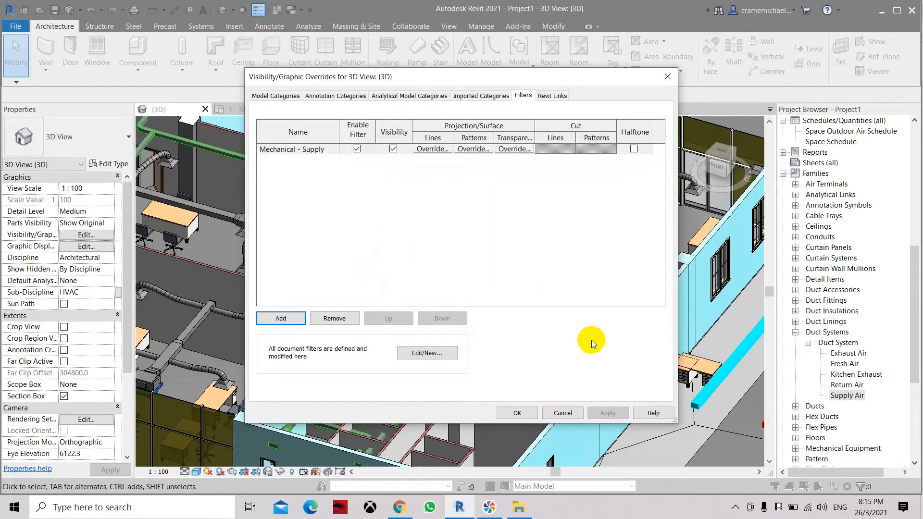
{"action": "left_click", "coordinate": [331, 148]}
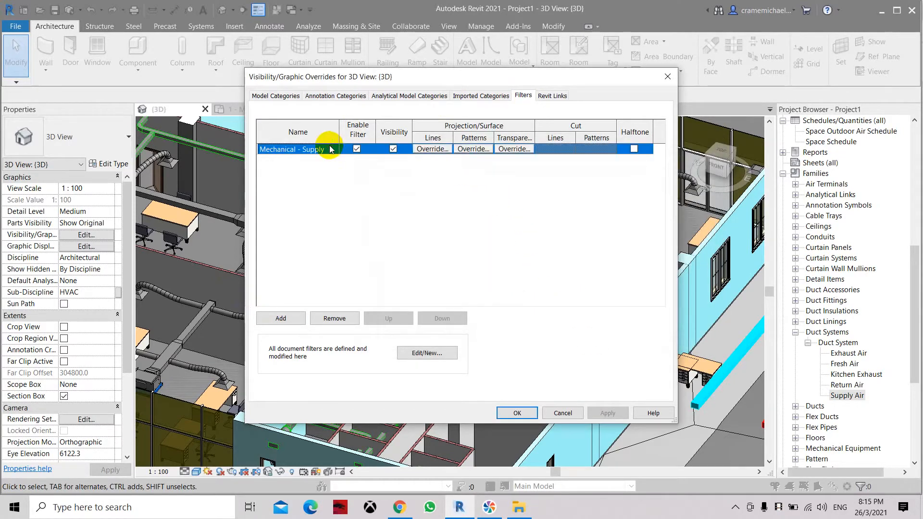
- In the filter editor, base the Mechanical - Supply rule on the System Type parameter
{"action": "left_click", "coordinate": [427, 354]}
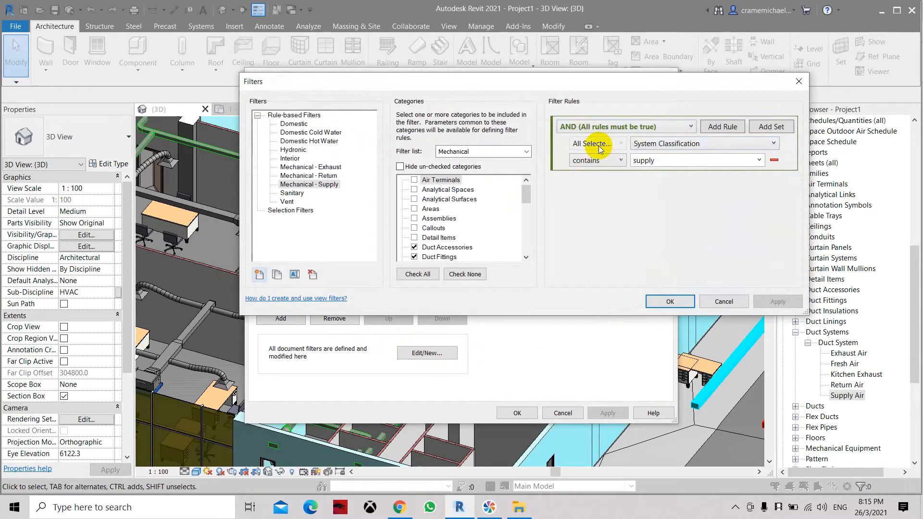
{"action": "left_click", "coordinate": [619, 160]}
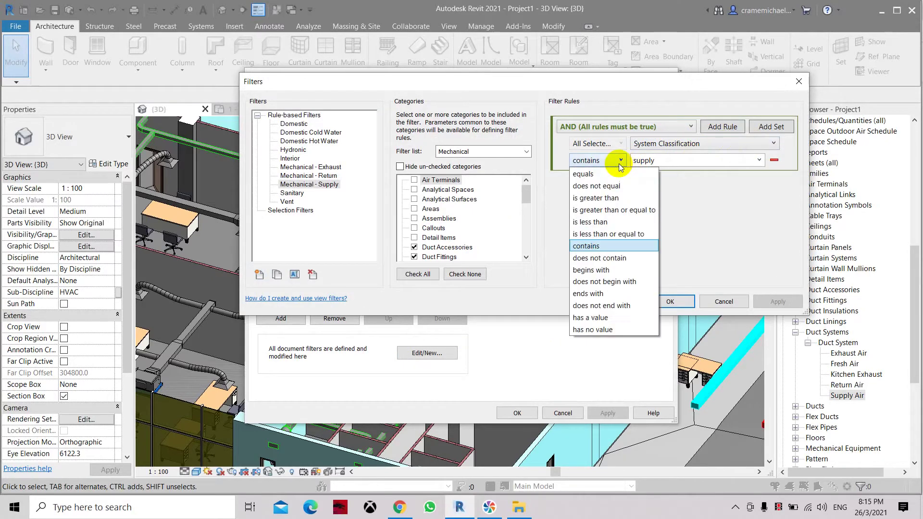
{"action": "left_click", "coordinate": [758, 161]}
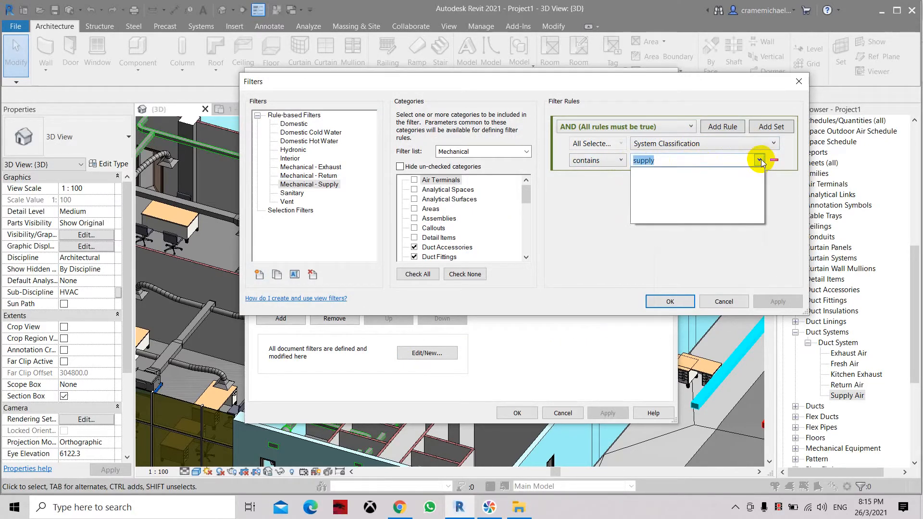
{"action": "left_click", "coordinate": [759, 160]}
{"action": "left_click", "coordinate": [742, 144]}
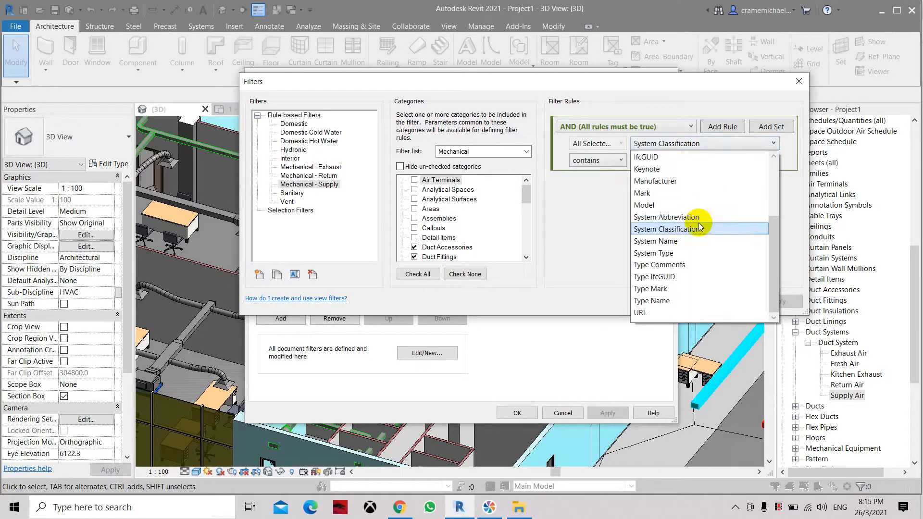
{"action": "left_click", "coordinate": [690, 253]}
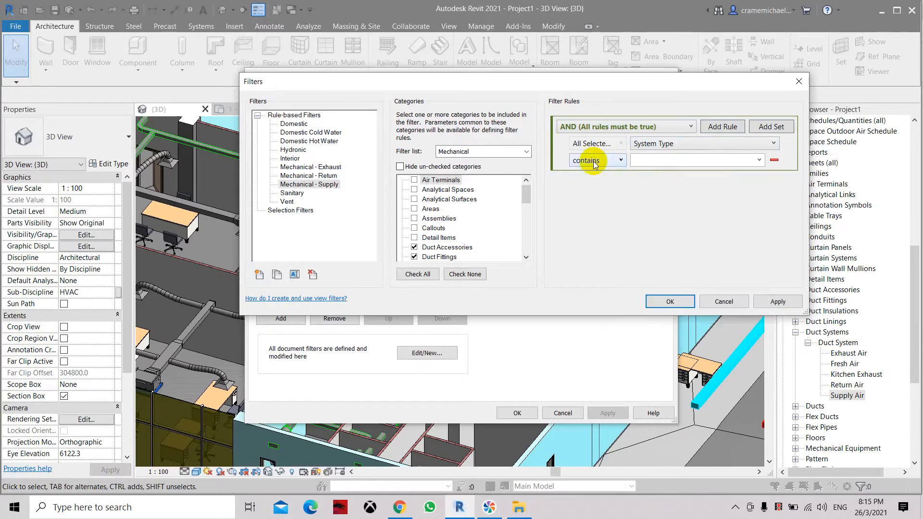
- Set the rule to System Type equals Supply Air and apply it
{"action": "left_click", "coordinate": [759, 161]}
{"action": "left_click", "coordinate": [661, 163]}
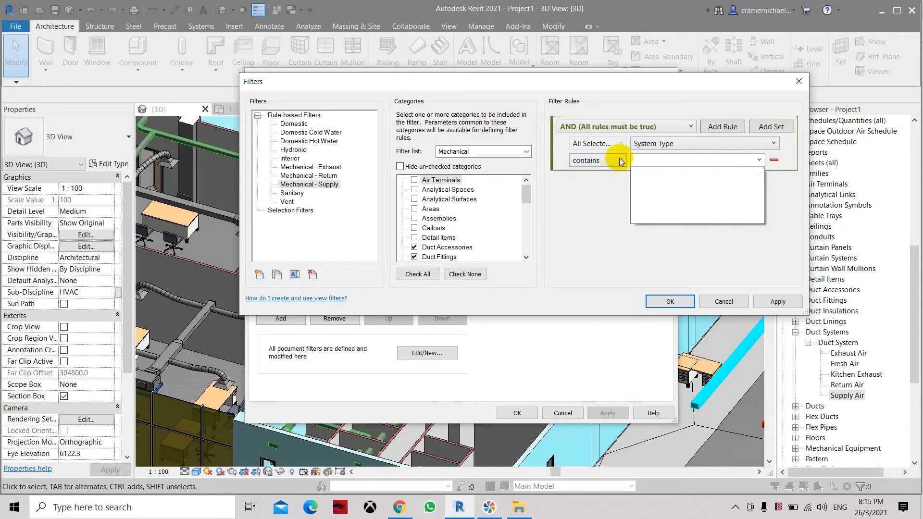
{"action": "left_click", "coordinate": [620, 160]}
{"action": "left_click", "coordinate": [606, 175]}
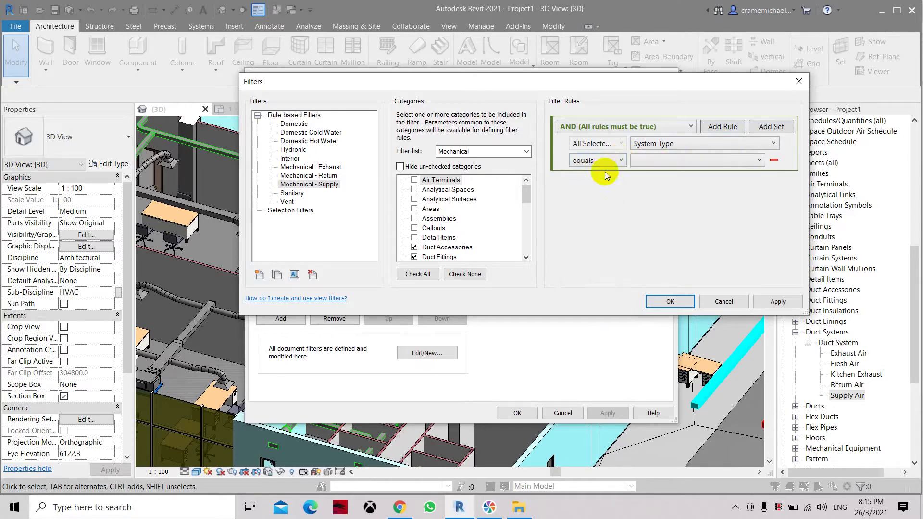
{"action": "left_click", "coordinate": [732, 161]}
{"action": "left_click", "coordinate": [692, 220]}
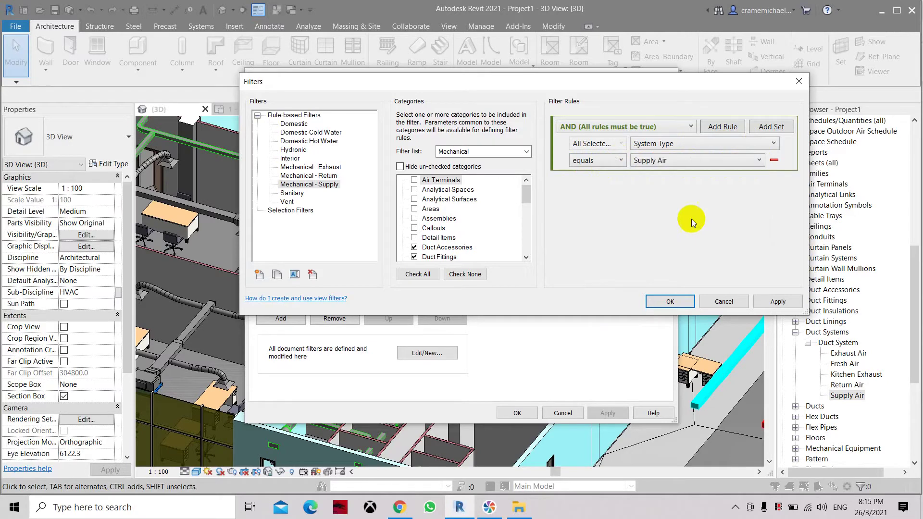
{"action": "left_click", "coordinate": [780, 301]}
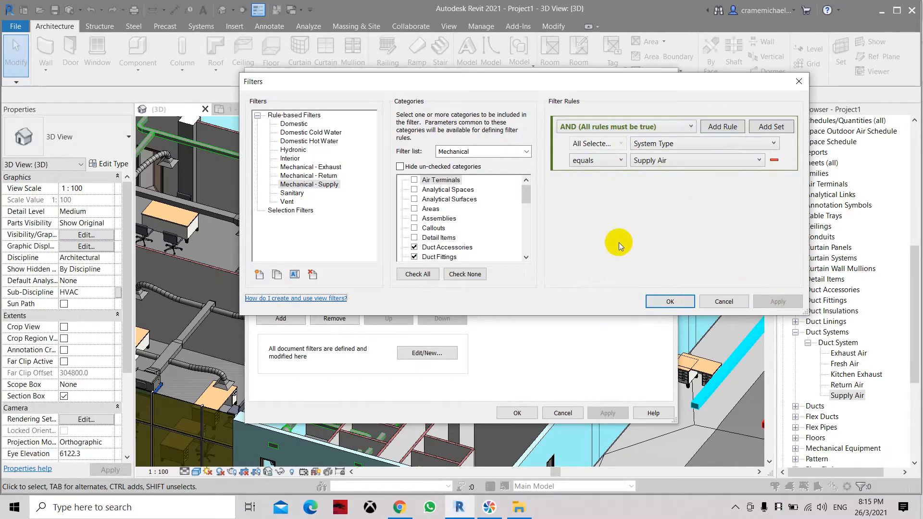
{"action": "left_click", "coordinate": [669, 301]}
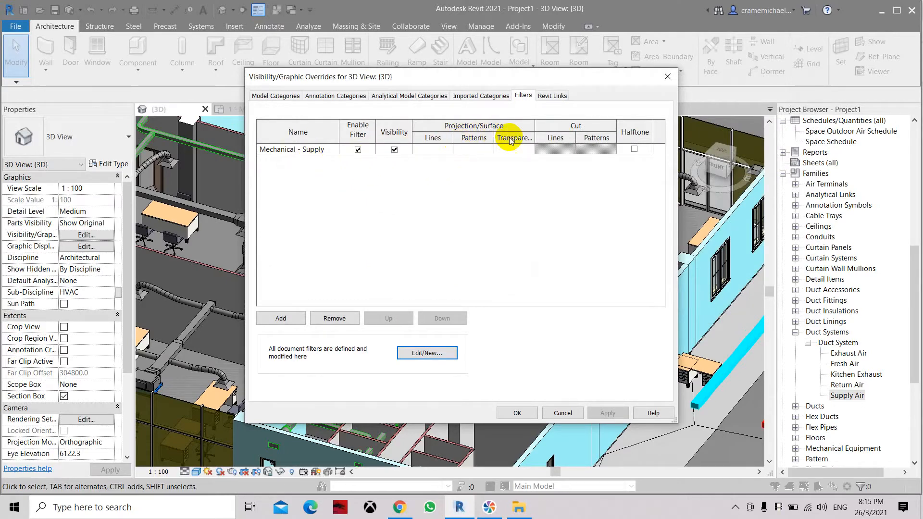
- Override the Mechanical - Supply filter's lines as Solid, Black, weight 4
{"action": "left_click", "coordinate": [433, 149]}
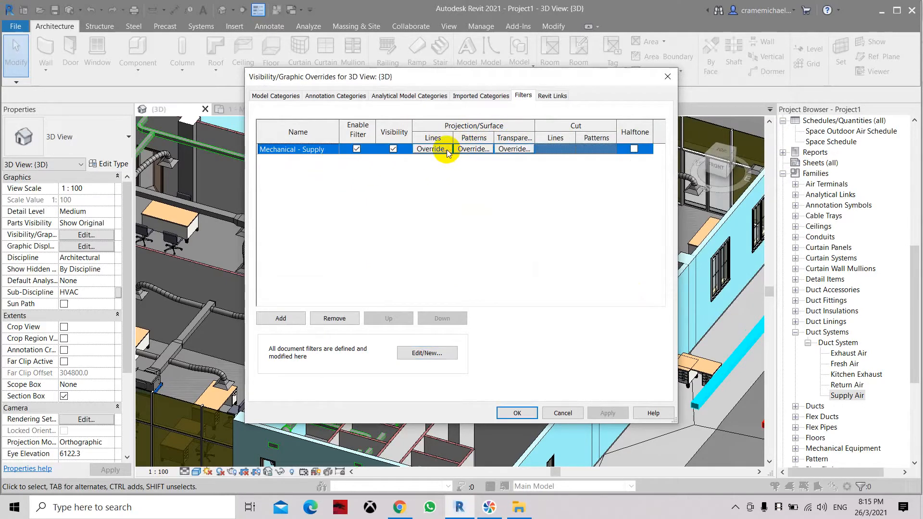
{"action": "left_click", "coordinate": [433, 149]}
{"action": "left_click", "coordinate": [525, 230]}
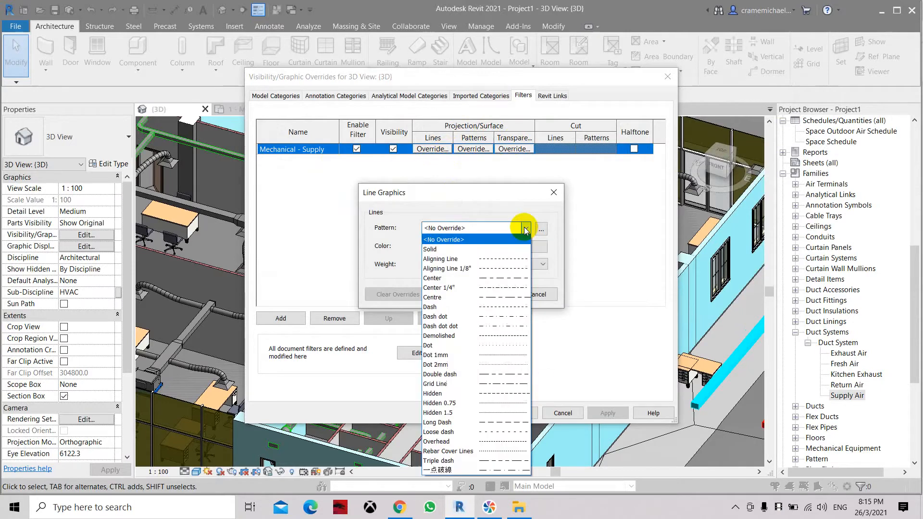
{"action": "left_click", "coordinate": [430, 249]}
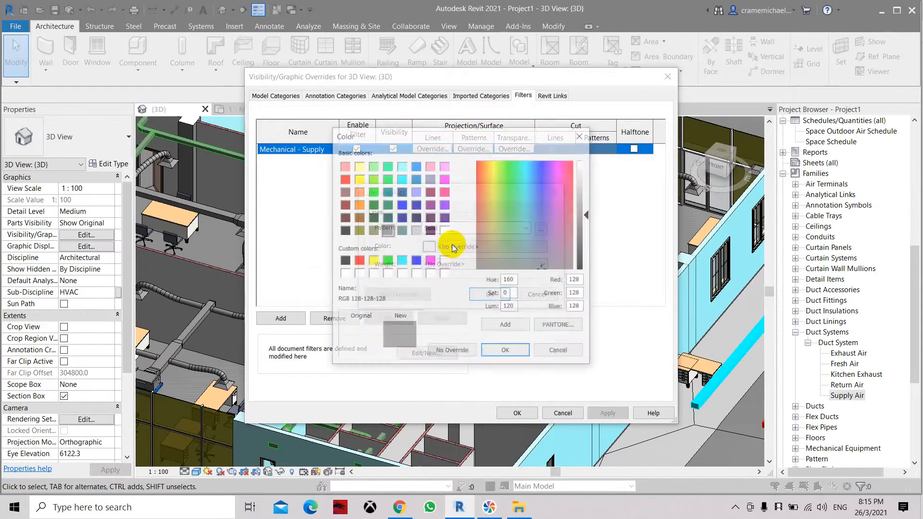
{"action": "left_click", "coordinate": [344, 231]}
{"action": "left_click", "coordinate": [506, 352]}
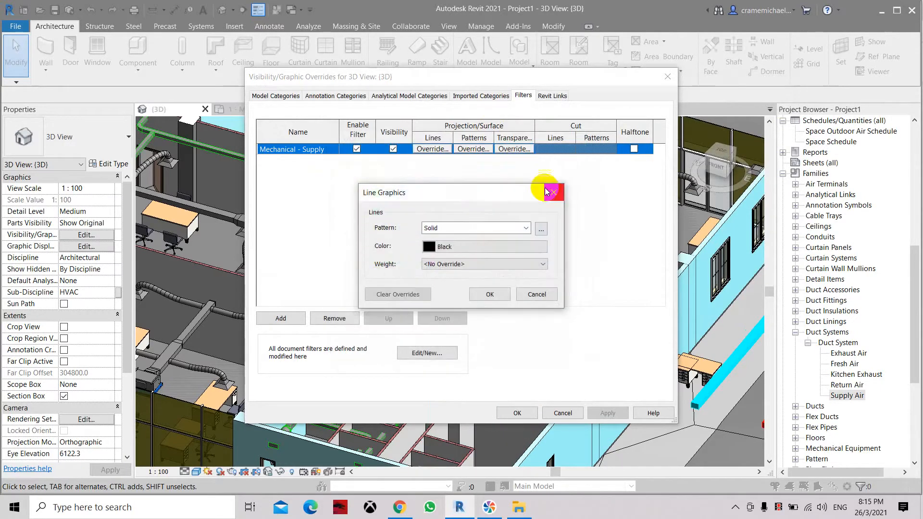
{"action": "left_click", "coordinate": [488, 295]}
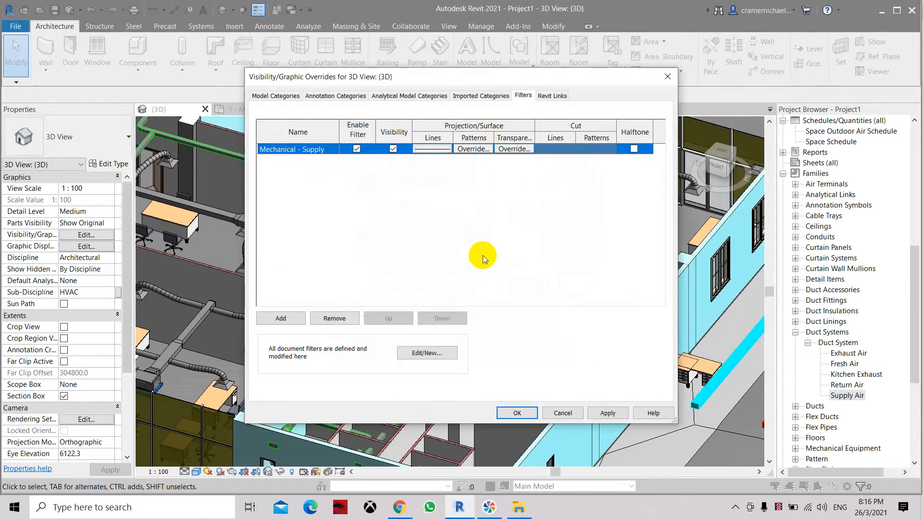
{"action": "left_click", "coordinate": [433, 149]}
{"action": "left_click", "coordinate": [485, 265]}
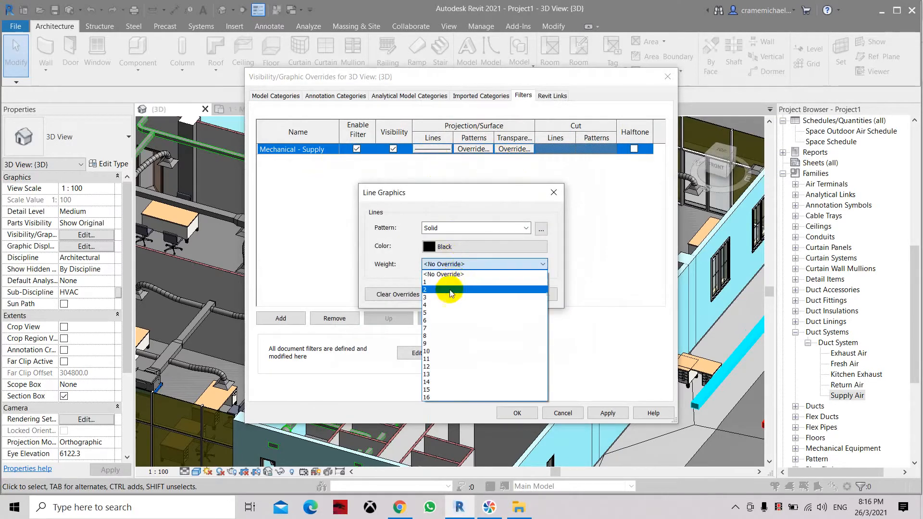
{"action": "left_click", "coordinate": [446, 305]}
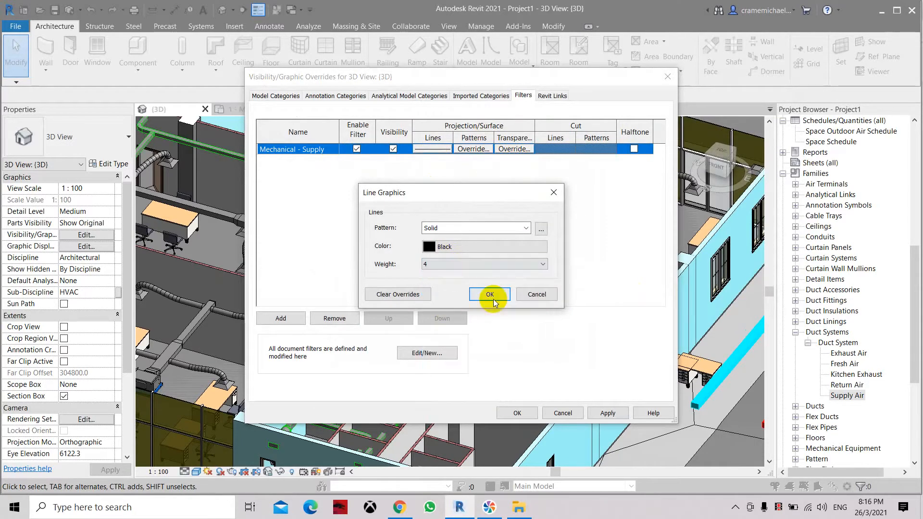
{"action": "left_click", "coordinate": [490, 294]}
- Override the filter's foreground and background patterns as solid blue fill and apply so supply ducts turn blue
{"action": "left_click", "coordinate": [476, 150]}
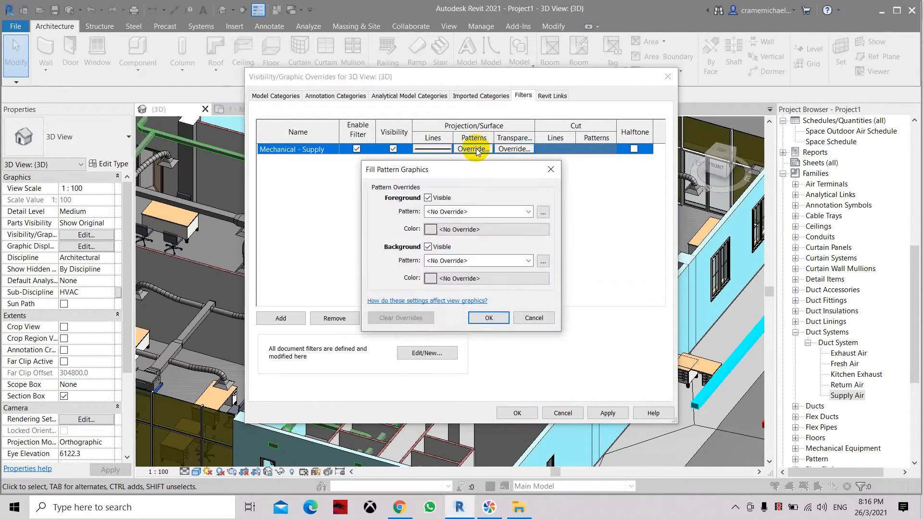
{"action": "left_click", "coordinate": [479, 211]}
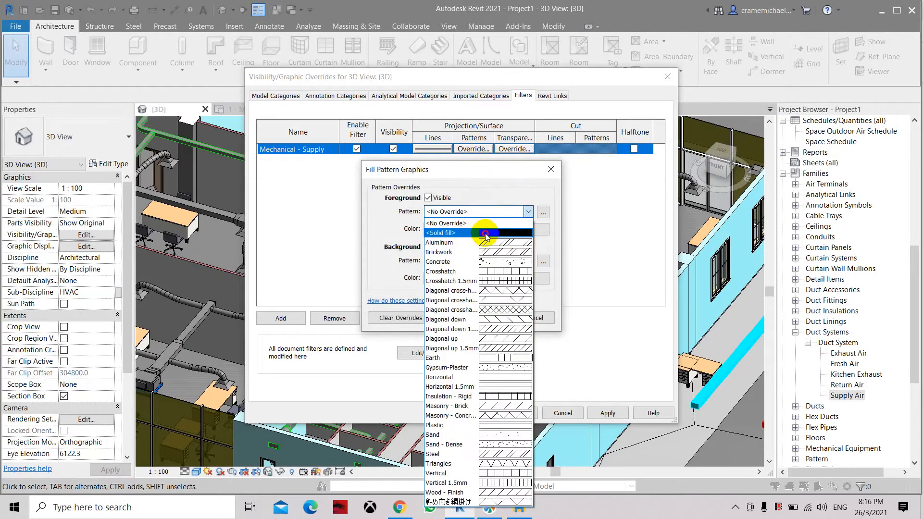
{"action": "left_click", "coordinate": [461, 231]}
{"action": "left_click", "coordinate": [416, 261]}
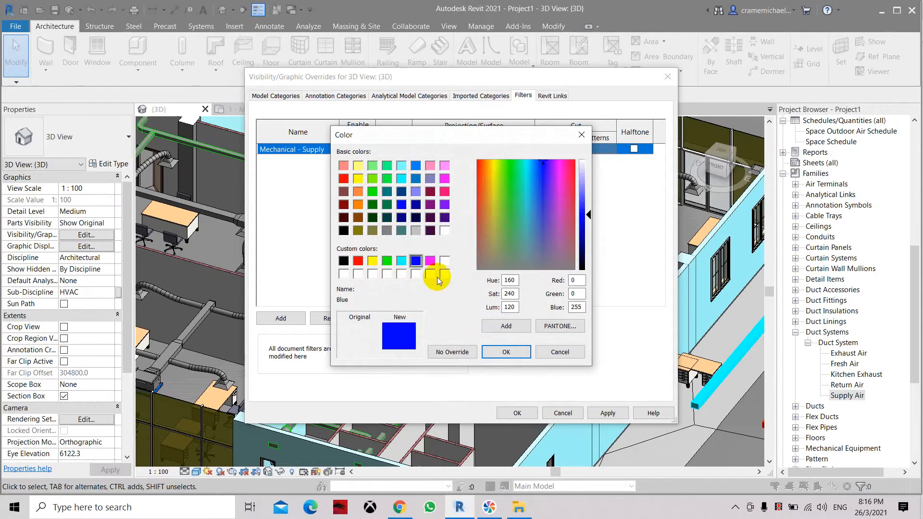
{"action": "left_click", "coordinate": [505, 351]}
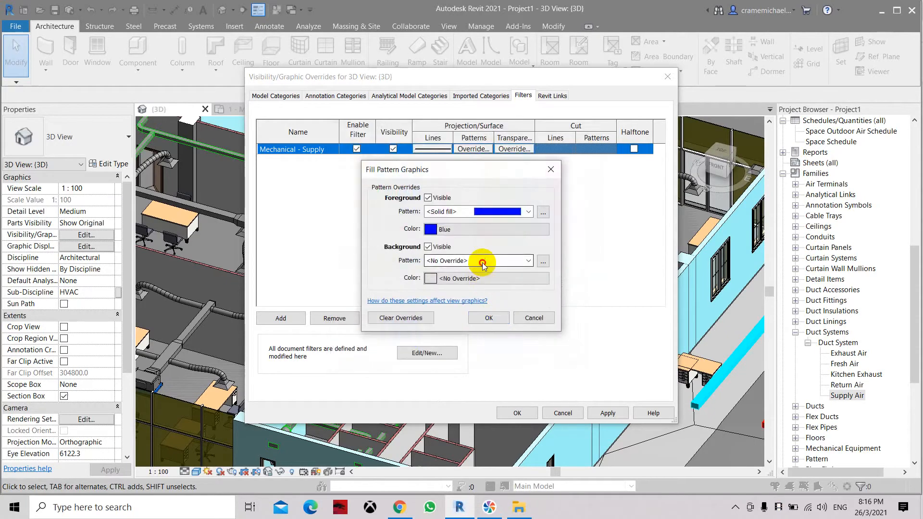
{"action": "left_click", "coordinate": [481, 260]}
{"action": "left_click", "coordinate": [480, 14]}
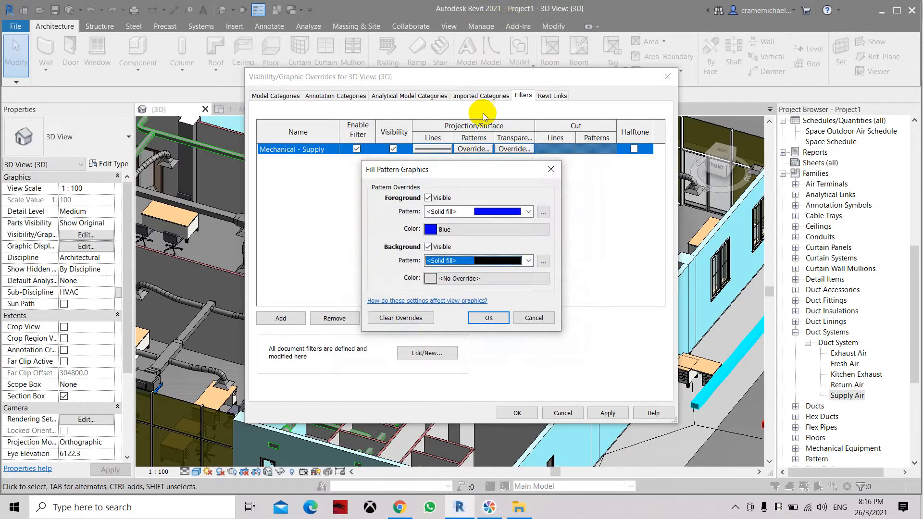
{"action": "left_click", "coordinate": [461, 278]}
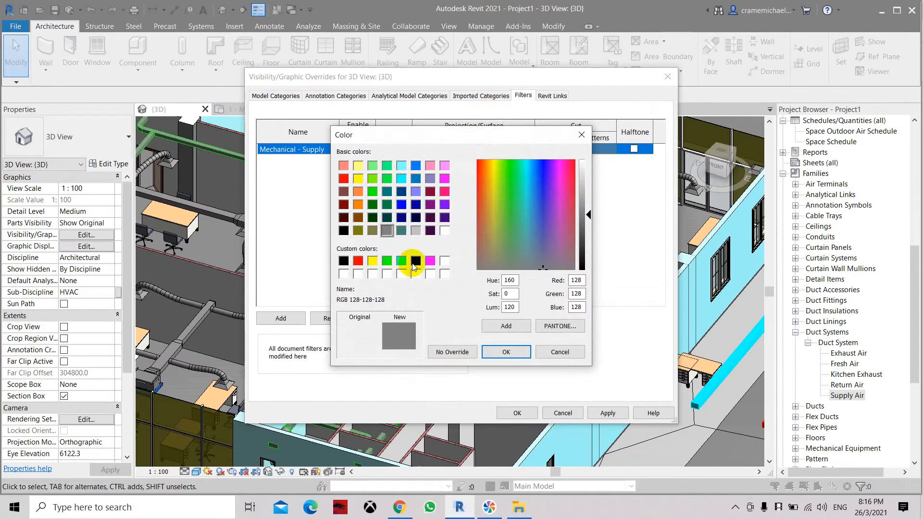
{"action": "left_click", "coordinate": [416, 261]}
{"action": "left_click", "coordinate": [504, 351]}
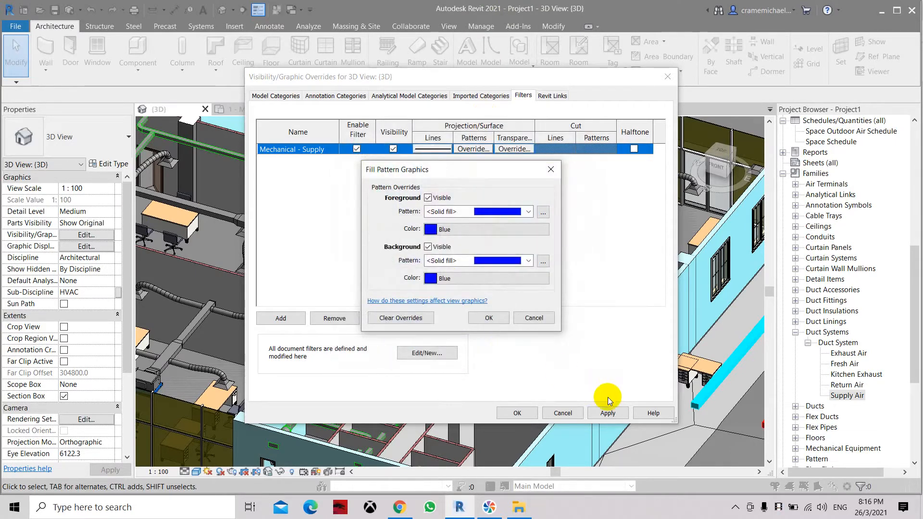
{"action": "left_click", "coordinate": [488, 318]}
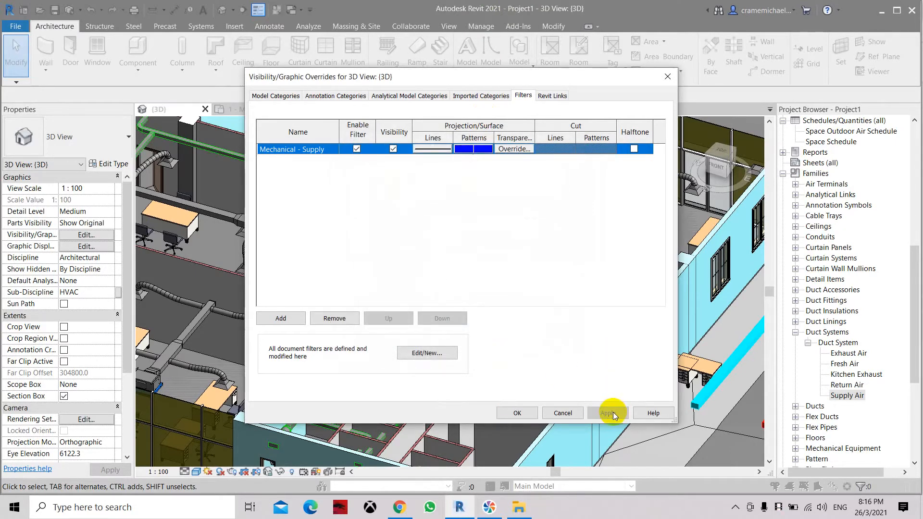
{"action": "left_click", "coordinate": [613, 413]}
{"action": "left_click", "coordinate": [516, 413]}
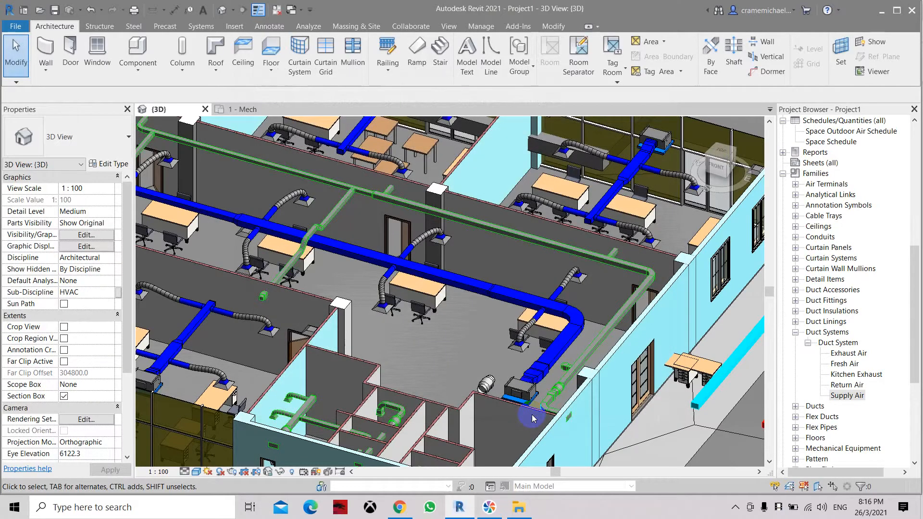
{"action": "scroll", "coordinate": [532, 419], "scroll_direction": "up", "scroll_amount": 2}
{"action": "scroll", "coordinate": [527, 389], "scroll_direction": "up", "scroll_amount": 2}
{"action": "scroll", "coordinate": [515, 350], "scroll_direction": "up", "scroll_amount": 1}
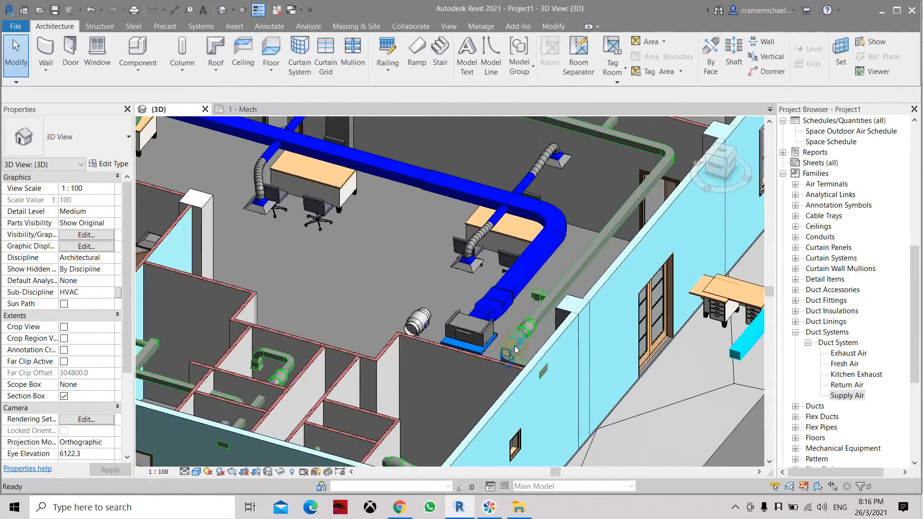
{"action": "scroll", "coordinate": [515, 349], "scroll_direction": "down", "scroll_amount": 2}
{"action": "middle_click_drag", "start_coordinate": [538, 269], "coordinate": [554, 296]}
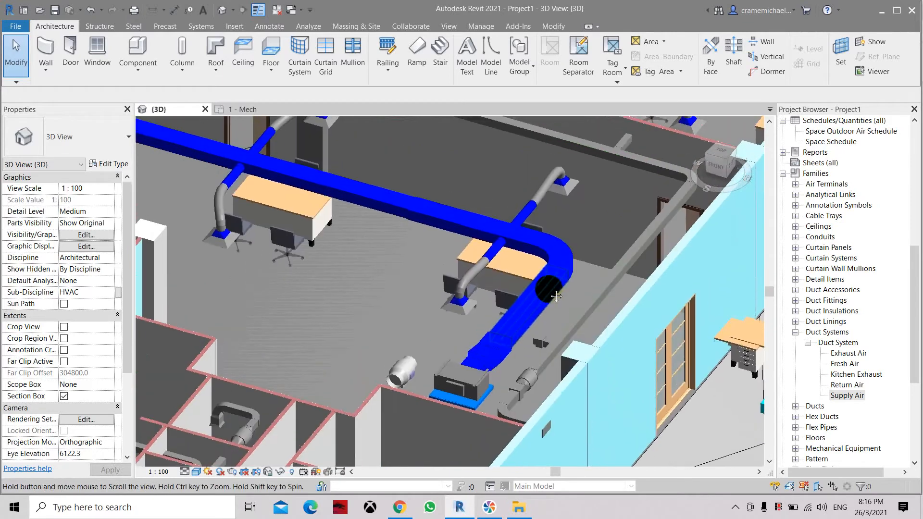
{"action": "scroll", "coordinate": [556, 296], "scroll_direction": "down", "scroll_amount": 3}
{"action": "scroll", "coordinate": [551, 292], "scroll_direction": "up", "scroll_amount": 2}
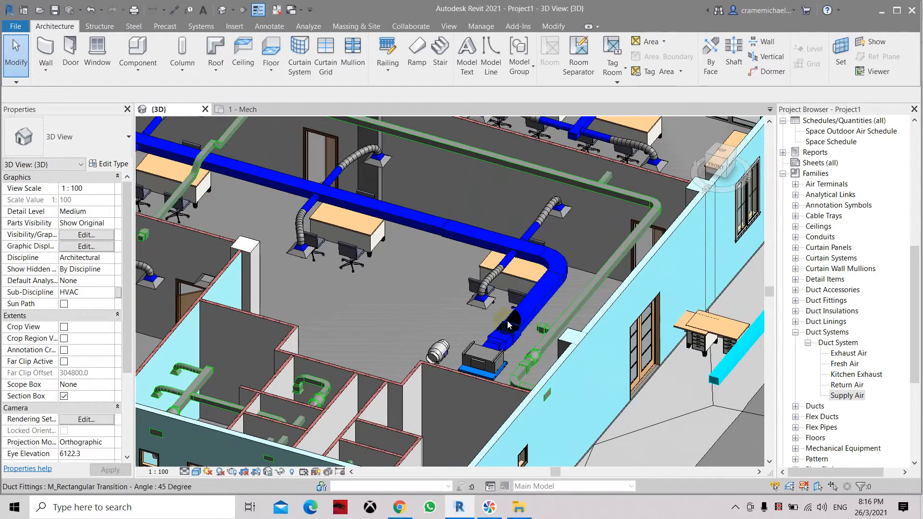
{"action": "left_click", "coordinate": [355, 158]}
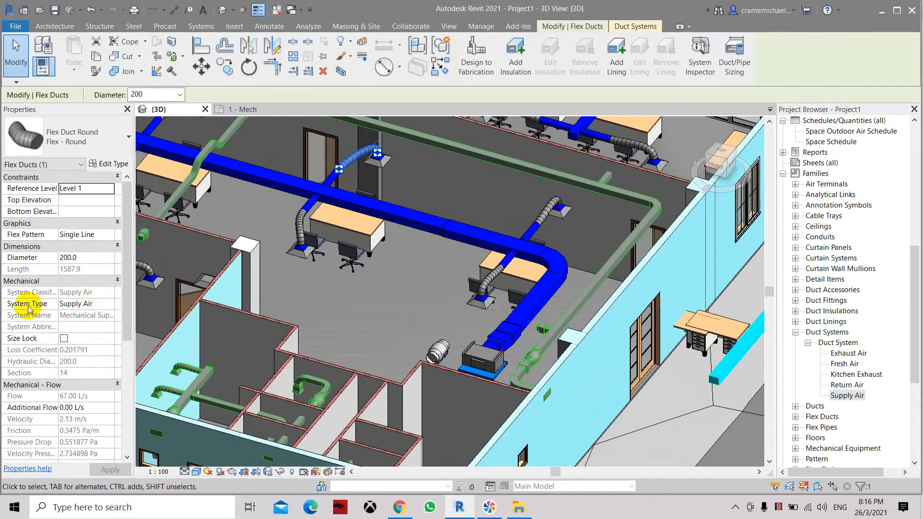
{"action": "middle_click_drag", "start_coordinate": [397, 285], "coordinate": [438, 334]}
{"action": "left_click", "coordinate": [438, 334]}
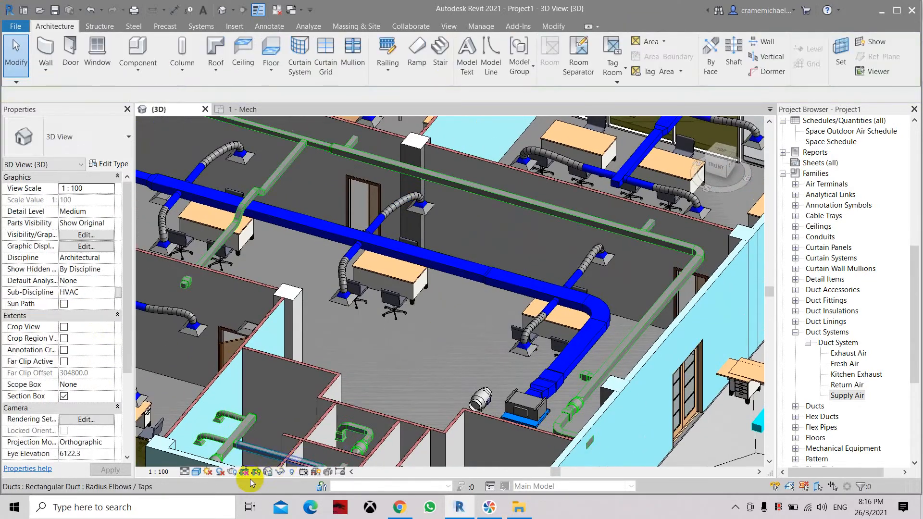
{"action": "left_click", "coordinate": [196, 472]}
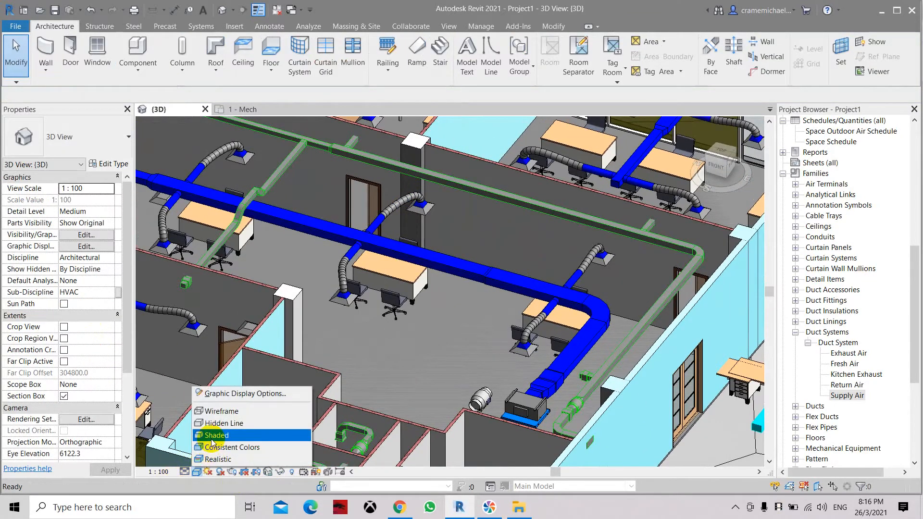
{"action": "left_click", "coordinate": [217, 443]}
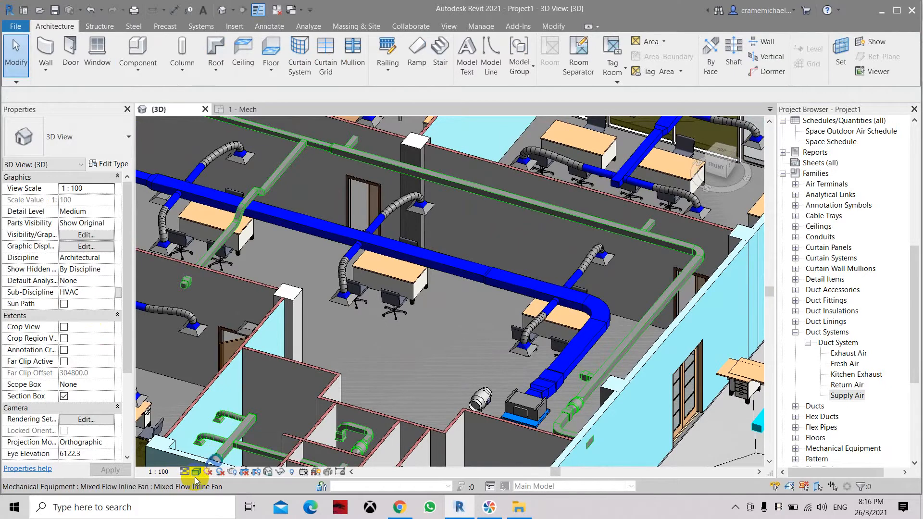
{"action": "left_click", "coordinate": [196, 472]}
{"action": "left_click", "coordinate": [216, 430]}
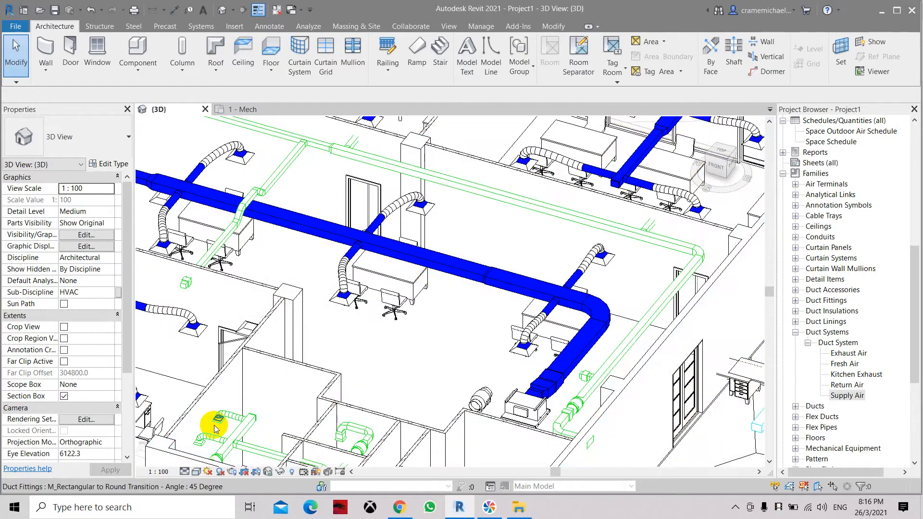
{"action": "left_click", "coordinate": [197, 473]}
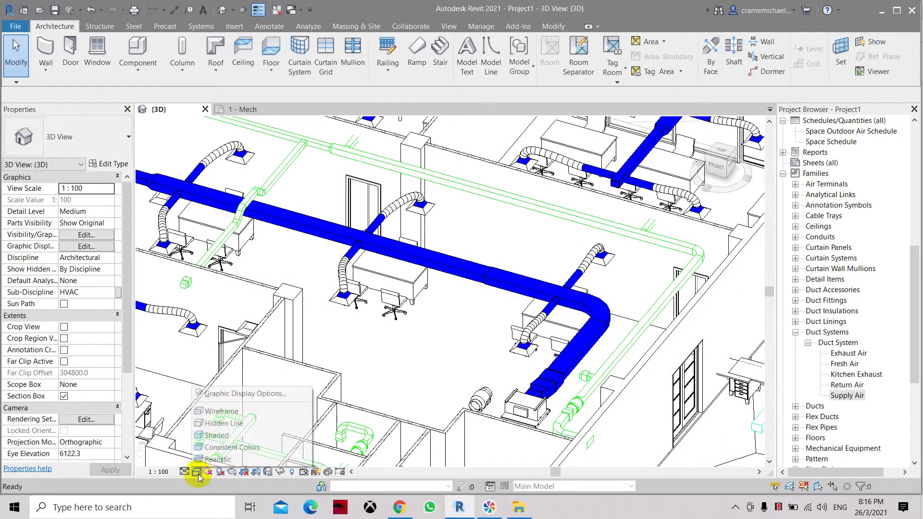
{"action": "left_click", "coordinate": [217, 436]}
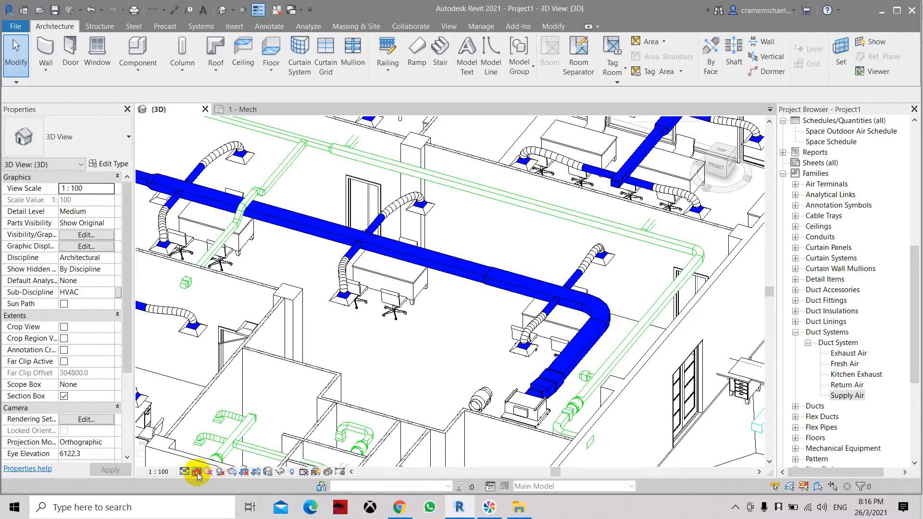
{"action": "left_click", "coordinate": [197, 473]}
{"action": "left_click", "coordinate": [224, 430]}
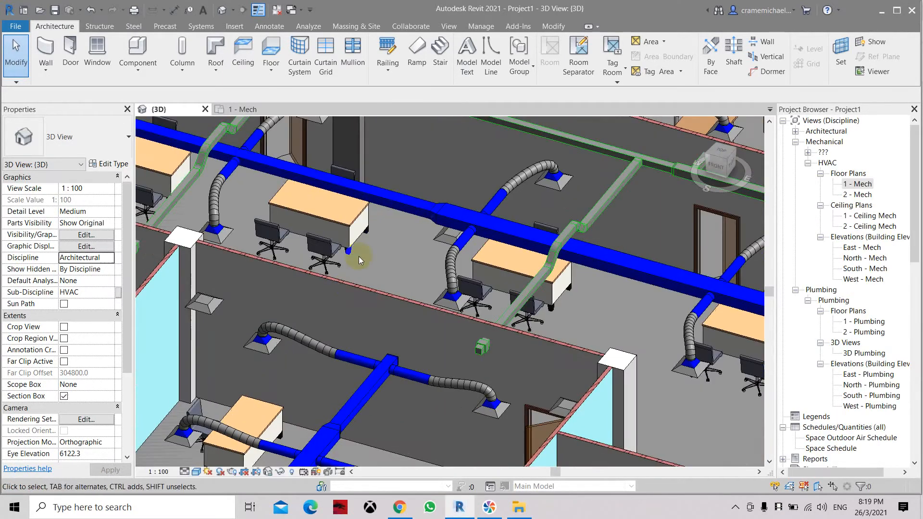
{"action": "scroll", "coordinate": [398, 211], "scroll_direction": "down", "scroll_amount": 5}
{"action": "scroll", "coordinate": [361, 274], "scroll_direction": "up", "scroll_amount": 5}
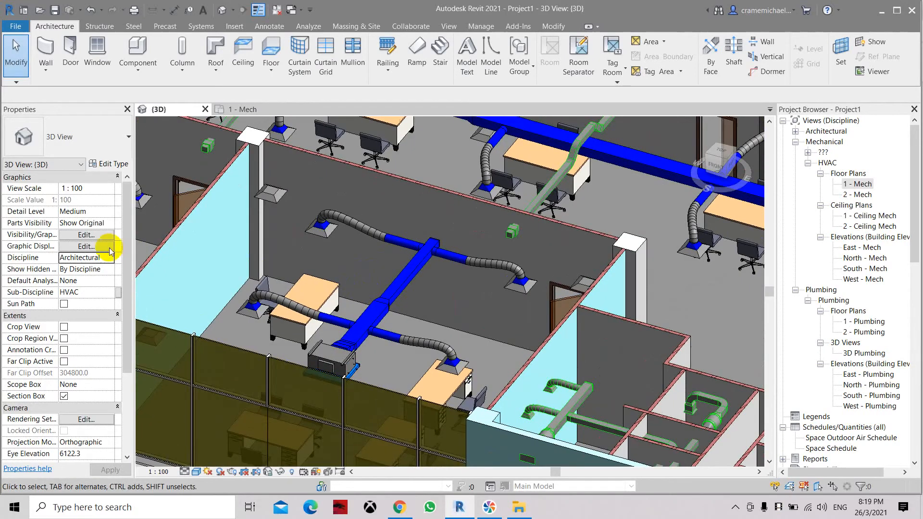
- Include Flex Ducts in the Mechanical - Supply filter's categories and apply
{"action": "left_click", "coordinate": [86, 234]}
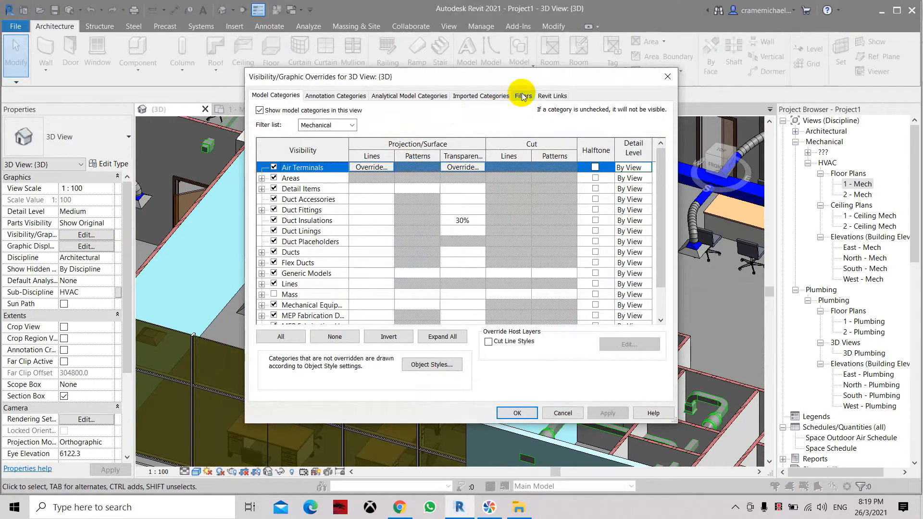
{"action": "left_click", "coordinate": [522, 96]}
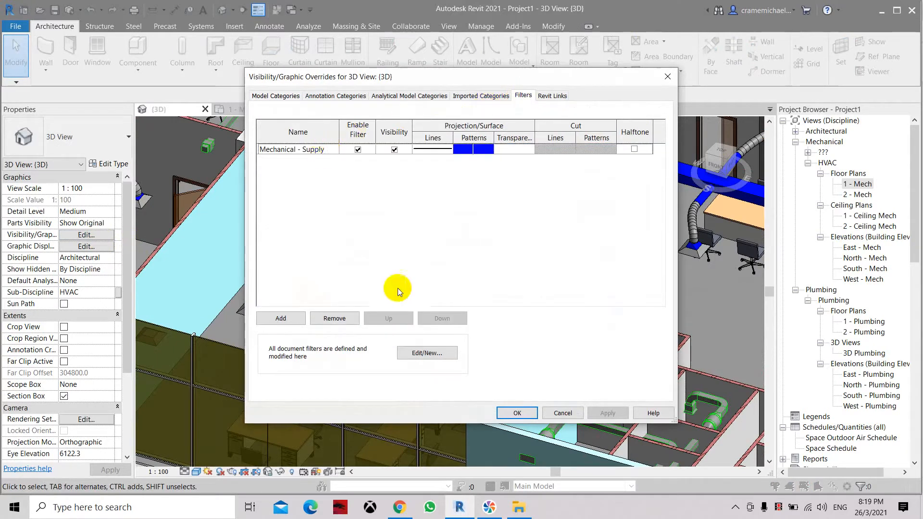
{"action": "left_click", "coordinate": [426, 352]}
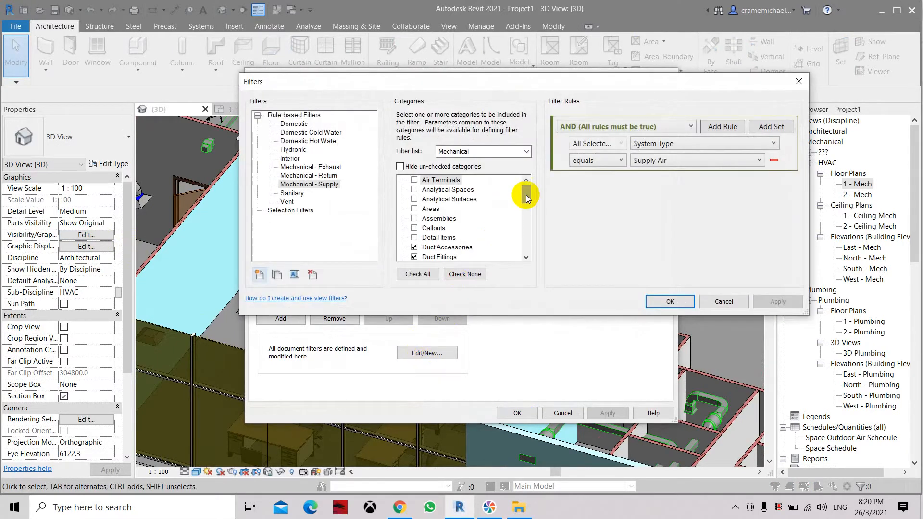
{"action": "left_click_drag", "start_coordinate": [526, 196], "coordinate": [526, 221]}
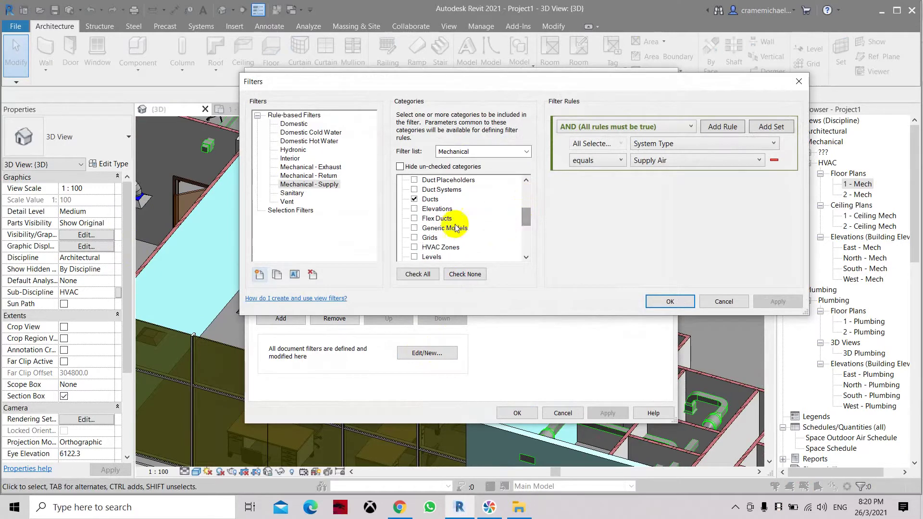
{"action": "left_click", "coordinate": [414, 218]}
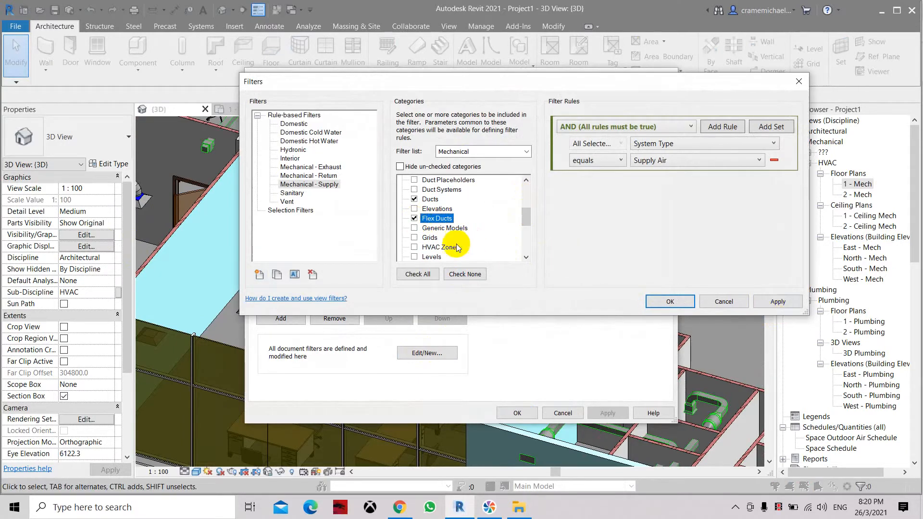
{"action": "scroll", "coordinate": [455, 237], "scroll_direction": "up", "scroll_amount": 3}
{"action": "scroll", "coordinate": [447, 231], "scroll_direction": "up", "scroll_amount": 3}
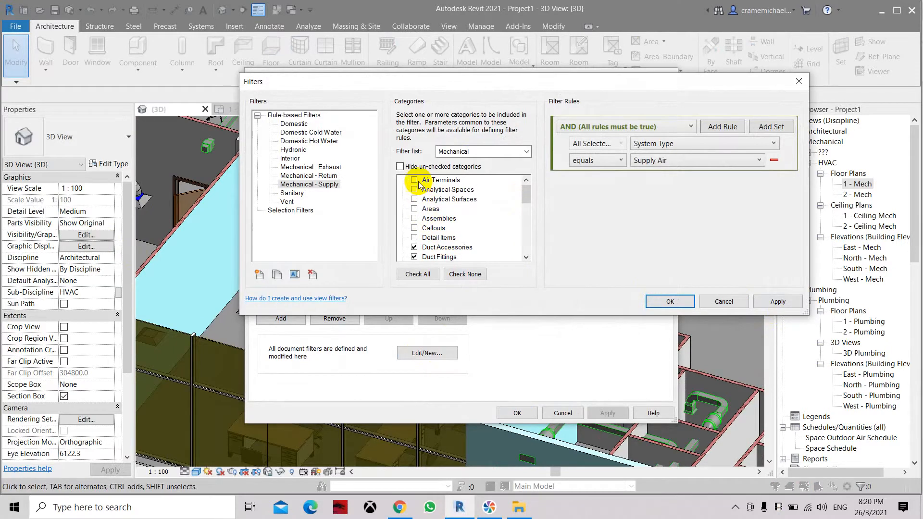
{"action": "left_click", "coordinate": [780, 303]}
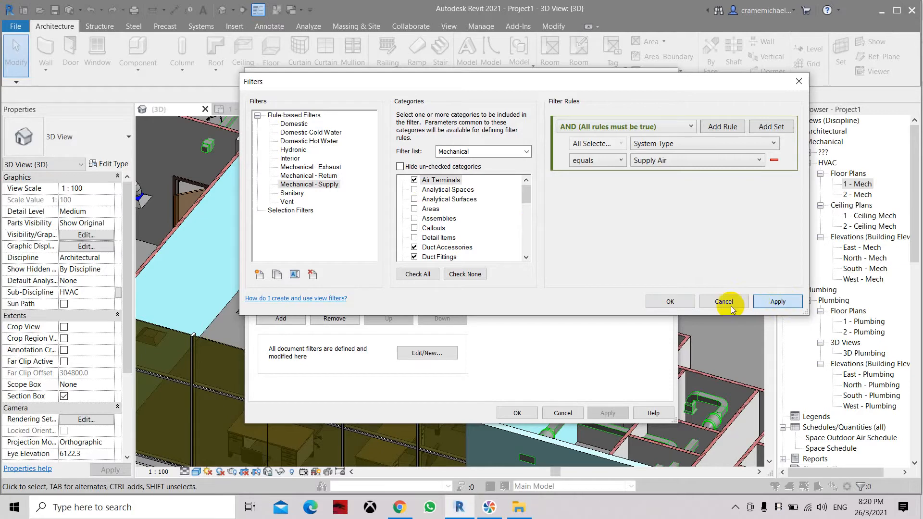
{"action": "left_click", "coordinate": [672, 302]}
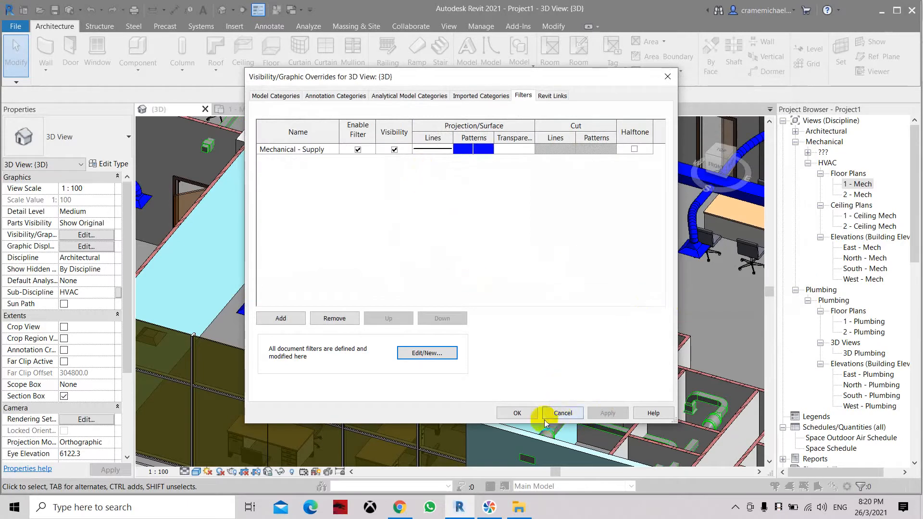
- Close the overrides and orbit the model to inspect the now-blue flex ducts, fittings and fan coil unit
{"action": "left_click", "coordinate": [517, 412]}
{"action": "scroll", "coordinate": [262, 325], "scroll_direction": "up", "scroll_amount": 5}
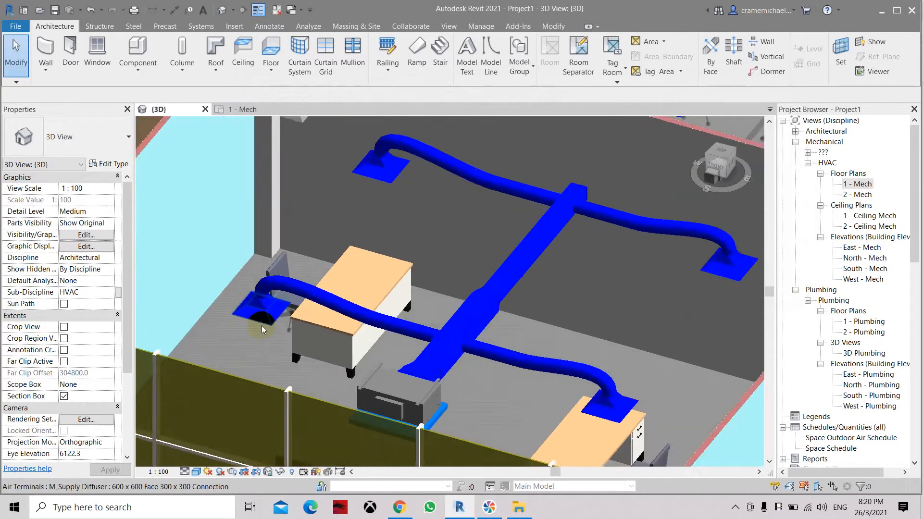
{"action": "scroll", "coordinate": [262, 325], "scroll_direction": "down", "scroll_amount": 3}
{"action": "mouse_move", "coordinate": [455, 398]}
{"action": "middle_mouse_down"}
{"action": "mouse_move", "coordinate": [498, 325]}
{"action": "mouse_move", "coordinate": [500, 365]}
{"action": "mouse_move", "coordinate": [481, 381]}
{"action": "middle_mouse_up"}
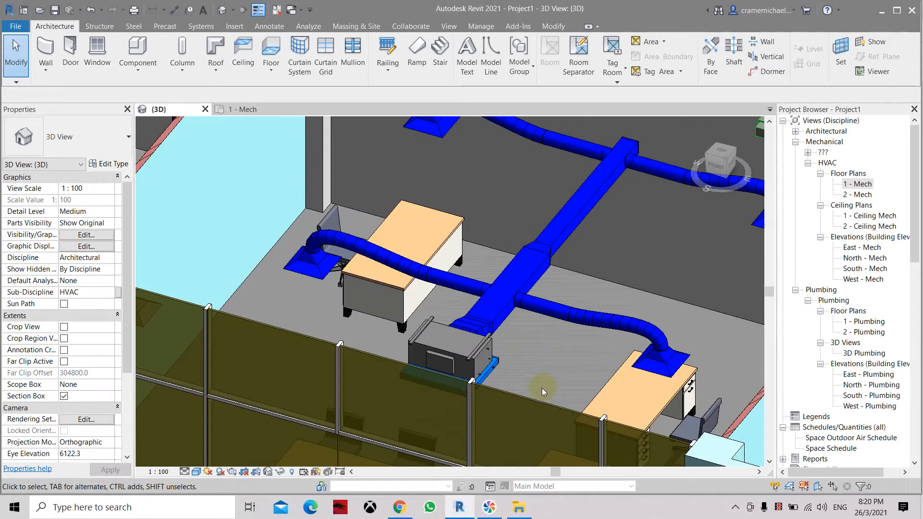
{"action": "scroll", "coordinate": [355, 301], "scroll_direction": "down", "scroll_amount": 3}
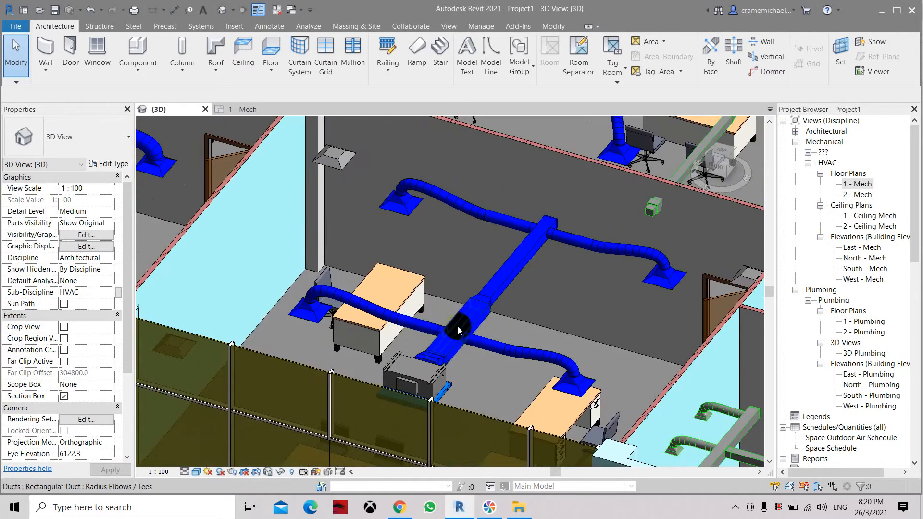
{"action": "scroll", "coordinate": [504, 272], "scroll_direction": "down", "scroll_amount": 2}
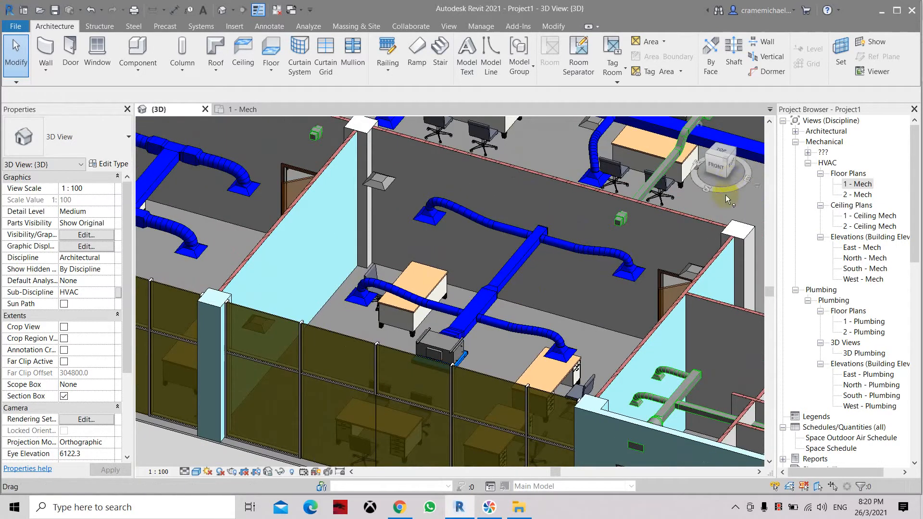
{"action": "left_click_drag", "start_coordinate": [716, 170], "coordinate": [700, 162]}
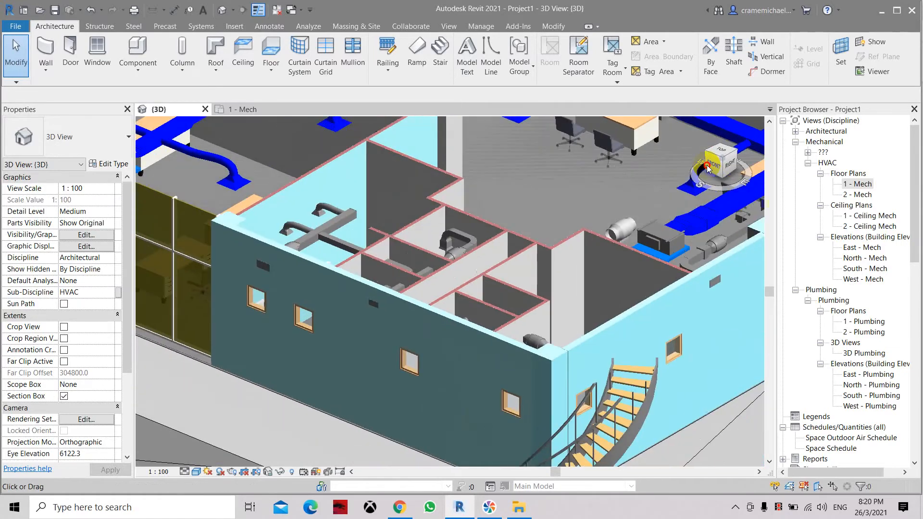
{"action": "middle_click_drag", "start_coordinate": [447, 202], "coordinate": [260, 273]}
{"action": "scroll", "coordinate": [289, 275], "scroll_direction": "up", "scroll_amount": 3}
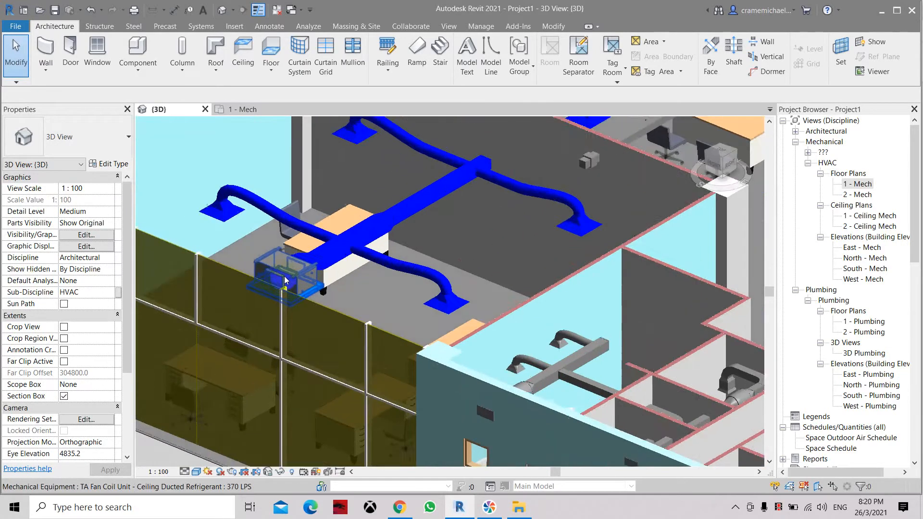
{"action": "scroll", "coordinate": [324, 282], "scroll_direction": "up", "scroll_amount": 2}
{"action": "scroll", "coordinate": [397, 284], "scroll_direction": "up", "scroll_amount": 2}
{"action": "scroll", "coordinate": [473, 286], "scroll_direction": "down", "scroll_amount": 4}
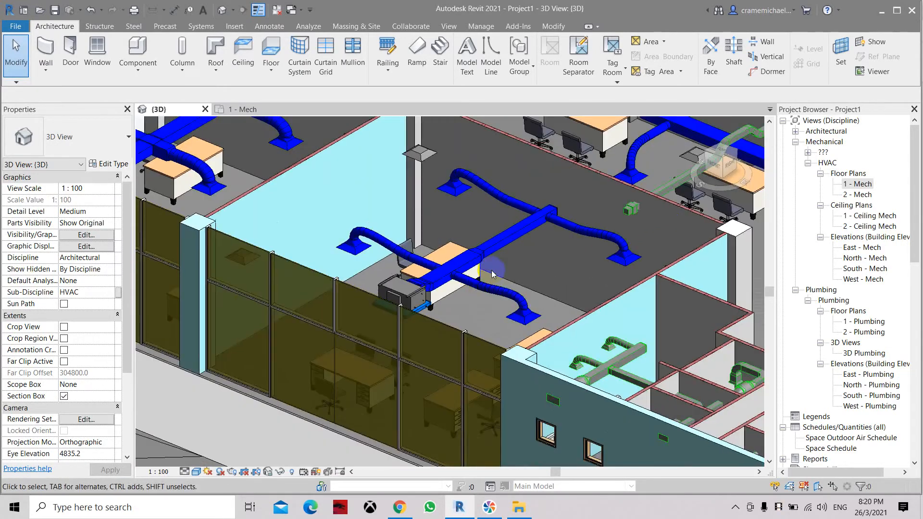
{"action": "scroll", "coordinate": [461, 302], "scroll_direction": "down", "scroll_amount": 1}
{"action": "scroll", "coordinate": [460, 309], "scroll_direction": "up", "scroll_amount": 2}
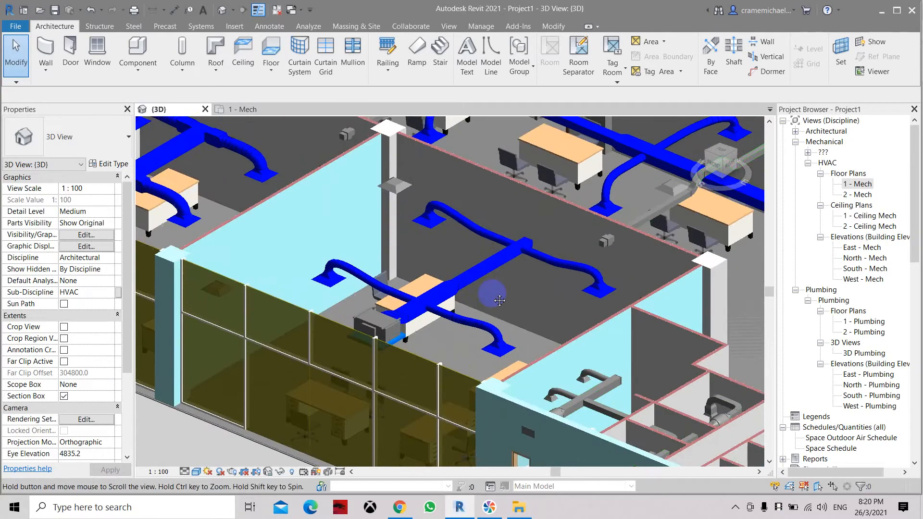
{"action": "middle_click_drag", "start_coordinate": [462, 294], "coordinate": [482, 313]}
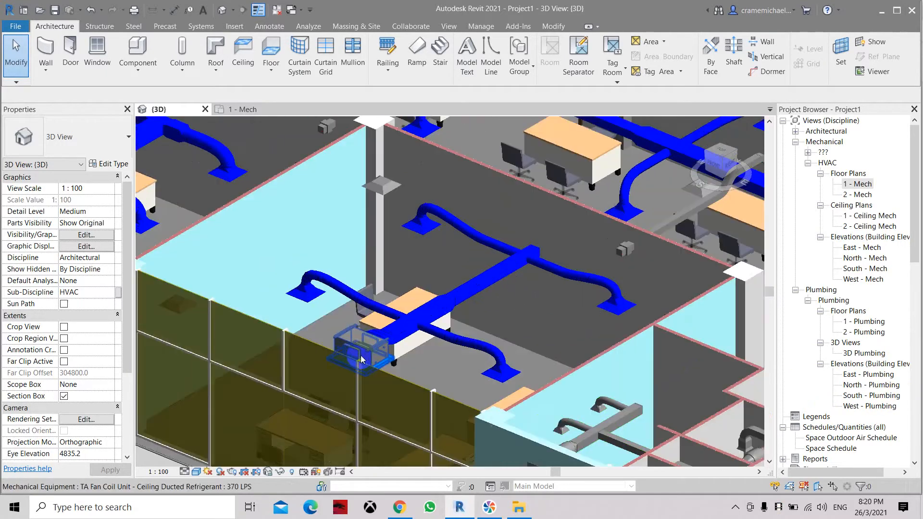
{"action": "scroll", "coordinate": [352, 361], "scroll_direction": "up", "scroll_amount": 1}
{"action": "scroll", "coordinate": [352, 378], "scroll_direction": "up", "scroll_amount": 2}
{"action": "scroll", "coordinate": [378, 378], "scroll_direction": "up", "scroll_amount": 2}
{"action": "scroll", "coordinate": [361, 362], "scroll_direction": "up", "scroll_amount": 2}
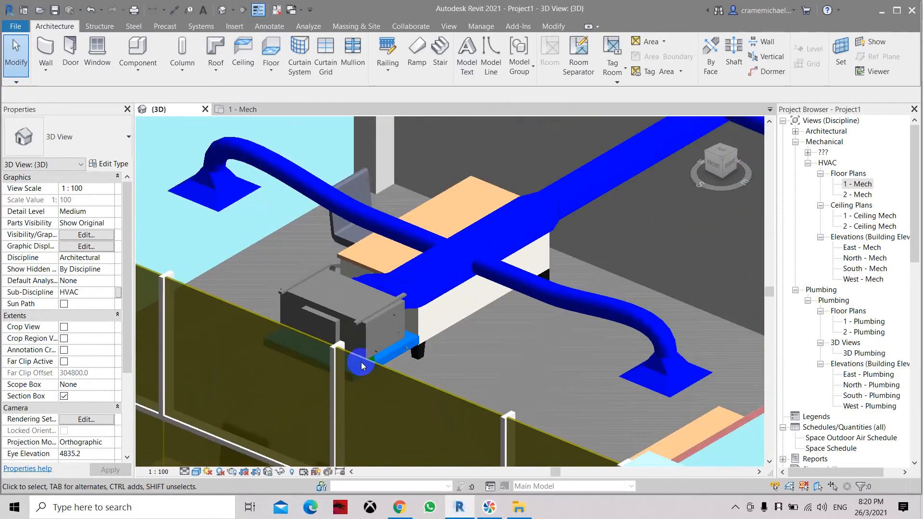
{"action": "scroll", "coordinate": [361, 362], "scroll_direction": "down", "scroll_amount": 3}
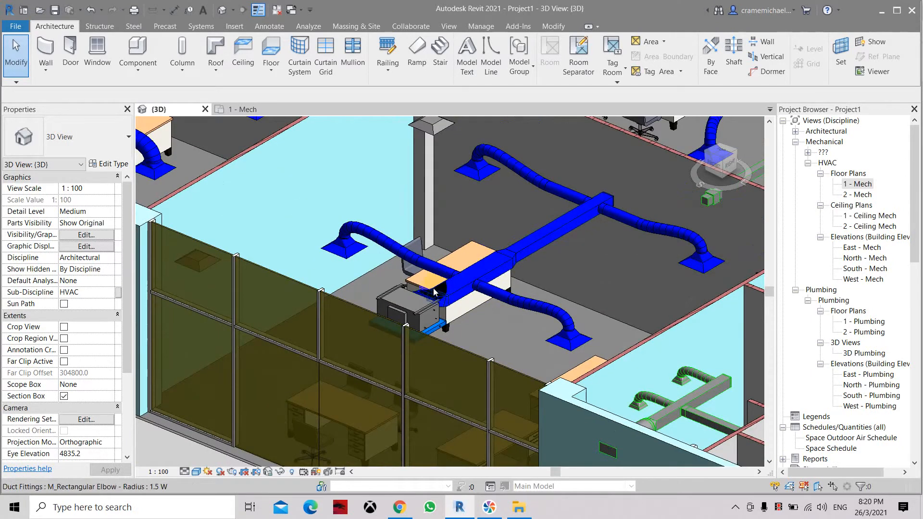
{"action": "scroll", "coordinate": [432, 289], "scroll_direction": "up", "scroll_amount": 3}
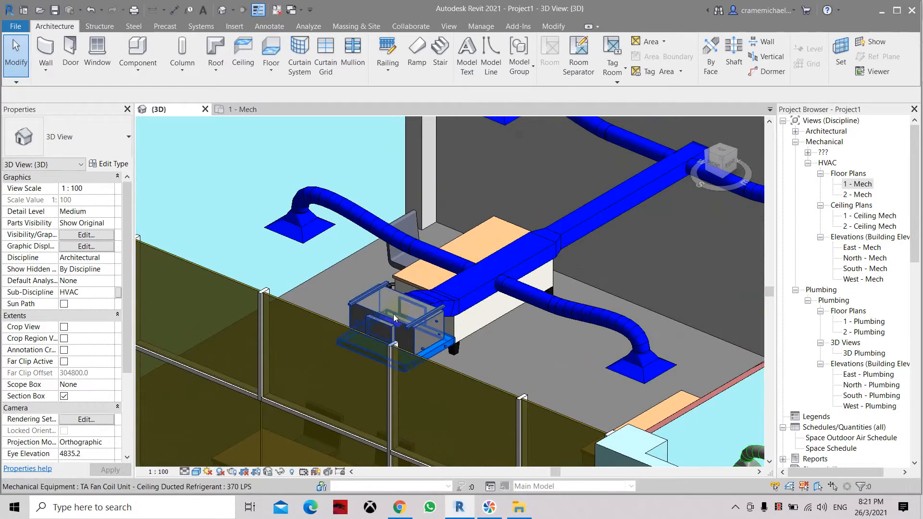
{"action": "scroll", "coordinate": [393, 314], "scroll_direction": "down", "scroll_amount": 4}
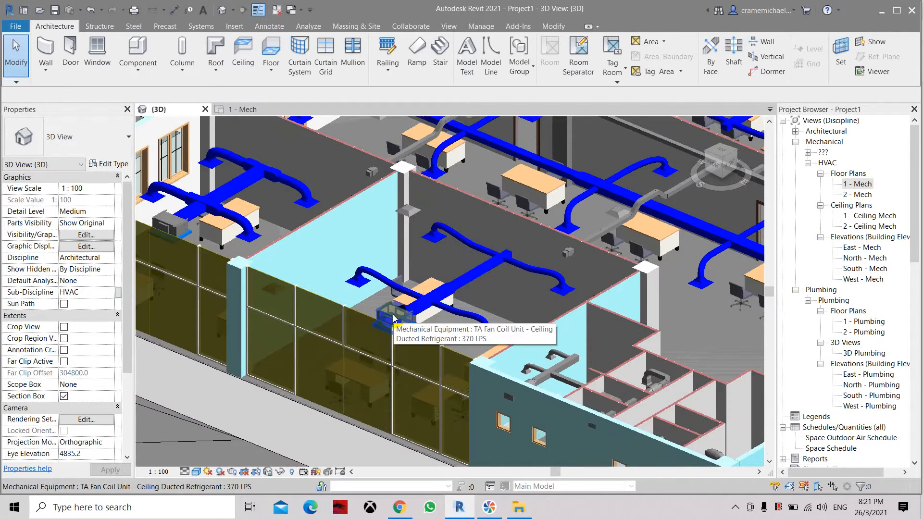
{"action": "left_click", "coordinate": [282, 400]}
- Switch the 3D view's visual style to Hidden Line, then Wireframe, then back to Hidden Line
{"action": "left_click", "coordinate": [196, 472]}
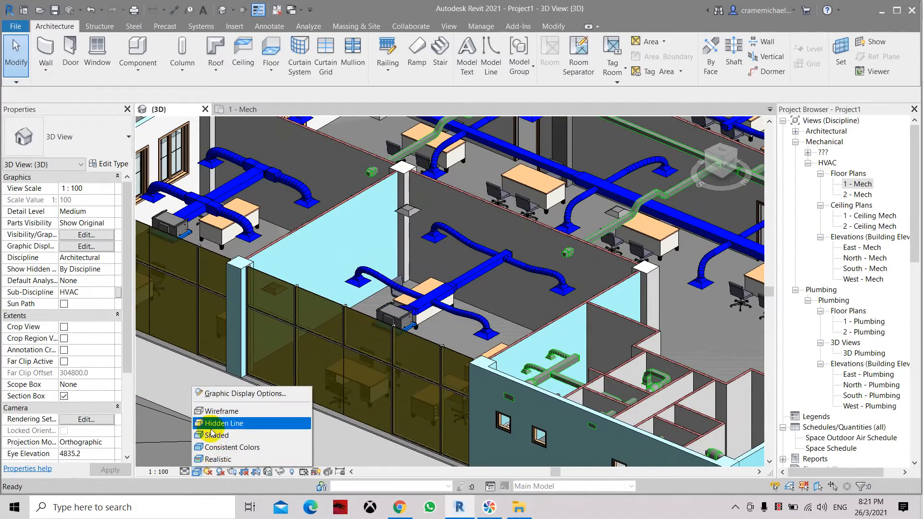
{"action": "left_click", "coordinate": [214, 423]}
{"action": "scroll", "coordinate": [445, 306], "scroll_direction": "up", "scroll_amount": 5}
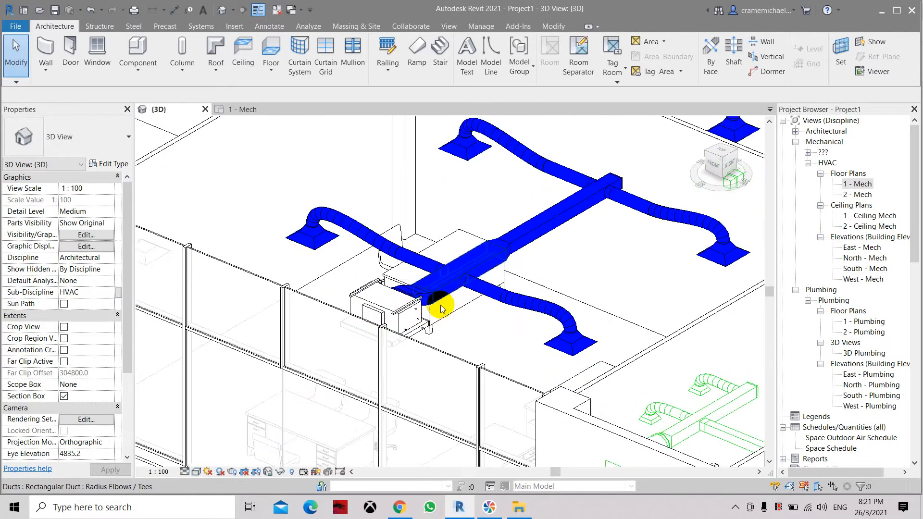
{"action": "scroll", "coordinate": [445, 306], "scroll_direction": "down", "scroll_amount": 5}
{"action": "middle_click_drag", "start_coordinate": [497, 278], "coordinate": [539, 291]}
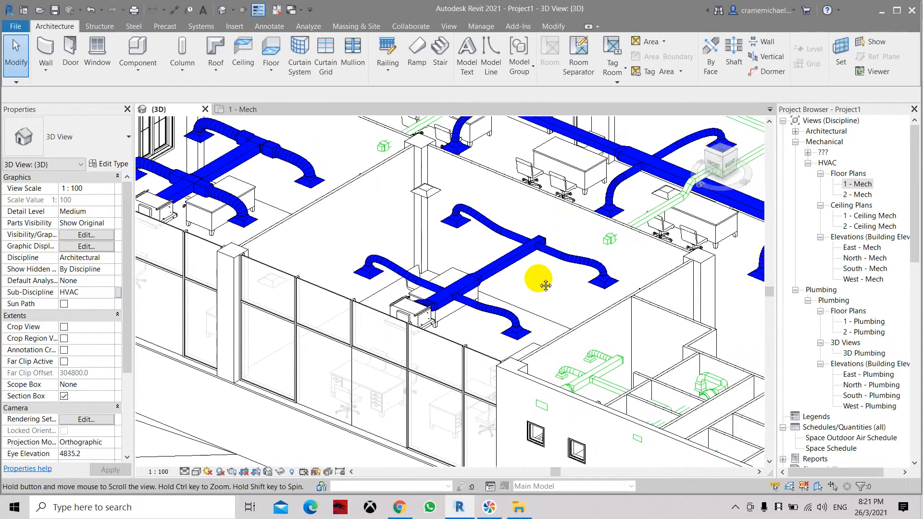
{"action": "left_click", "coordinate": [204, 472]}
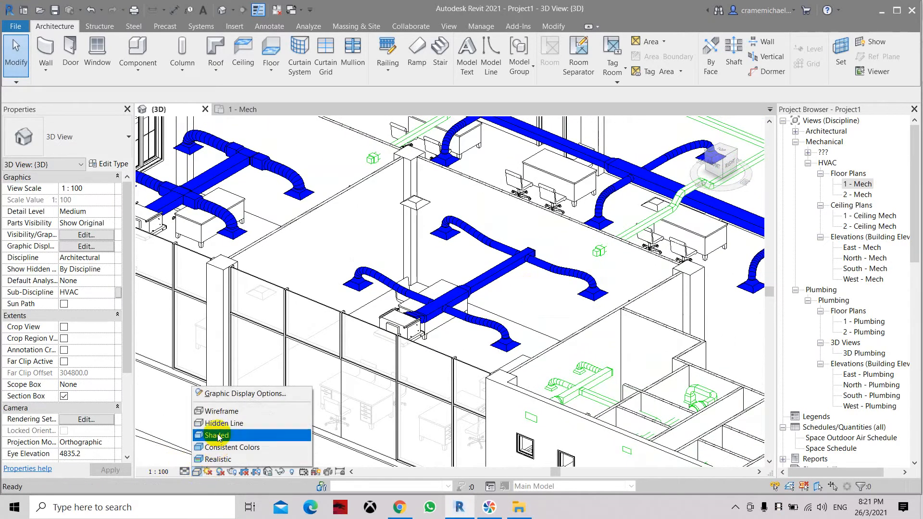
{"action": "left_click", "coordinate": [216, 418]}
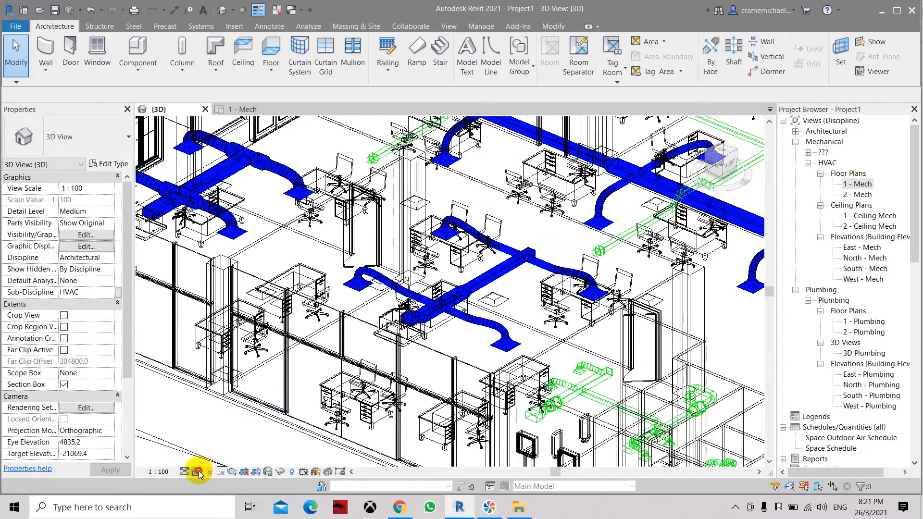
{"action": "left_click", "coordinate": [197, 472]}
{"action": "left_click", "coordinate": [217, 430]}
{"action": "scroll", "coordinate": [453, 334], "scroll_direction": "up", "scroll_amount": 3}
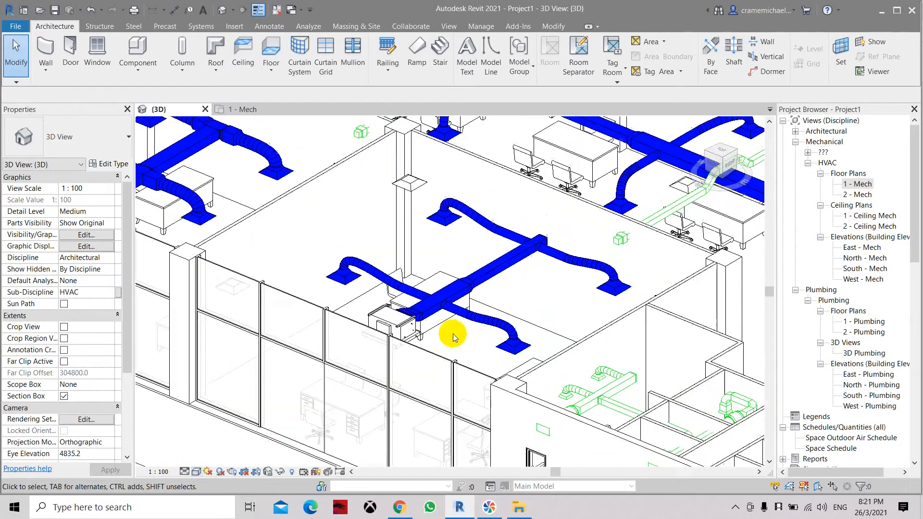
{"action": "scroll", "coordinate": [454, 334], "scroll_direction": "up", "scroll_amount": 2}
{"action": "scroll", "coordinate": [462, 289], "scroll_direction": "up", "scroll_amount": 2}
{"action": "scroll", "coordinate": [463, 285], "scroll_direction": "up", "scroll_amount": 1}
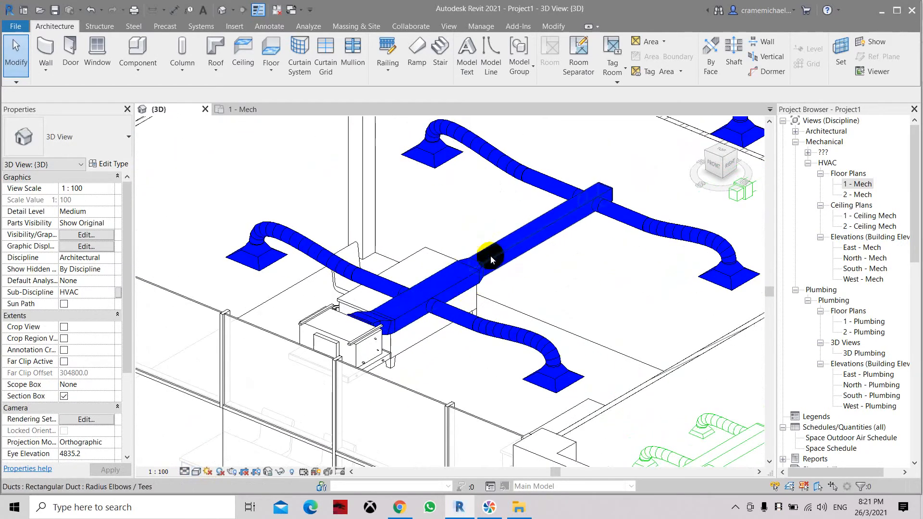
{"action": "scroll", "coordinate": [517, 261], "scroll_direction": "down", "scroll_amount": 2}
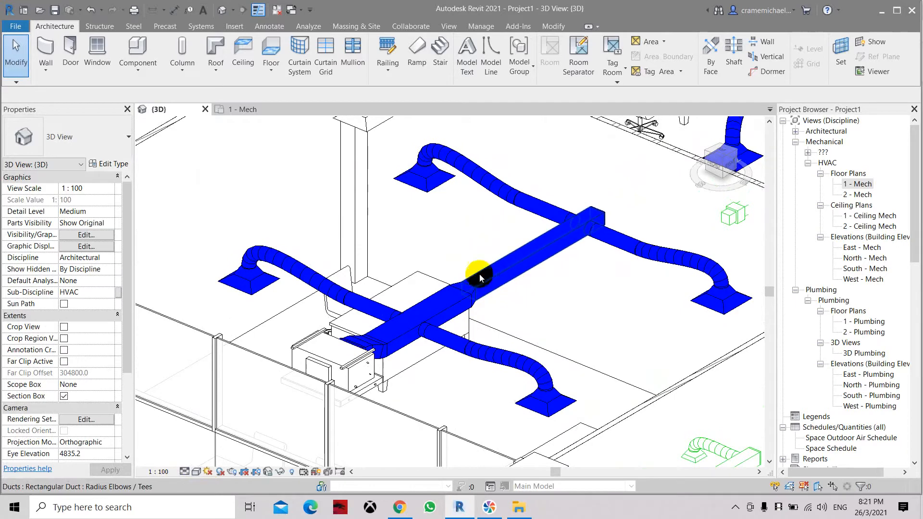
{"action": "scroll", "coordinate": [480, 273], "scroll_direction": "up", "scroll_amount": 1}
- Via VG, set the Mechanical - Supply filter's foreground and background patterns to <No Override> so ducts show unfilled
{"action": "key", "text": "v"}
{"action": "key", "text": "g"}
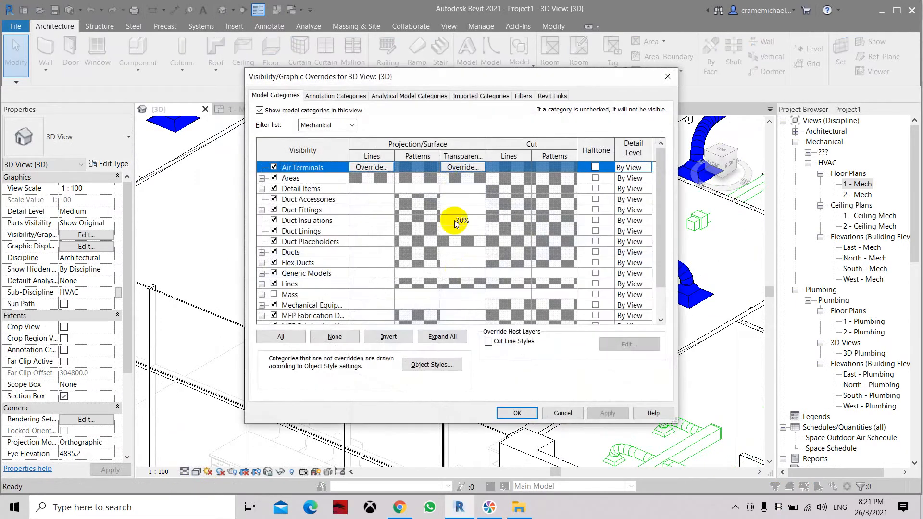
{"action": "left_click", "coordinate": [523, 95]}
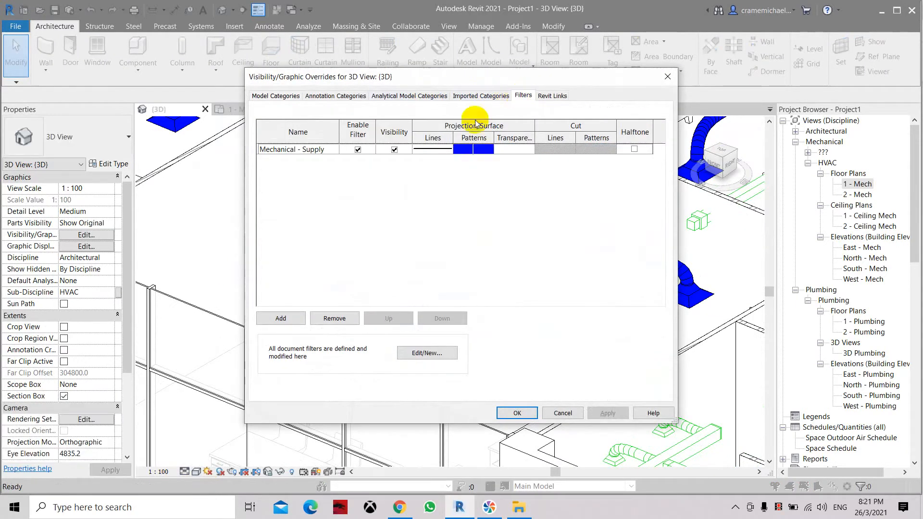
{"action": "left_click", "coordinate": [462, 149]}
{"action": "left_click", "coordinate": [481, 149]}
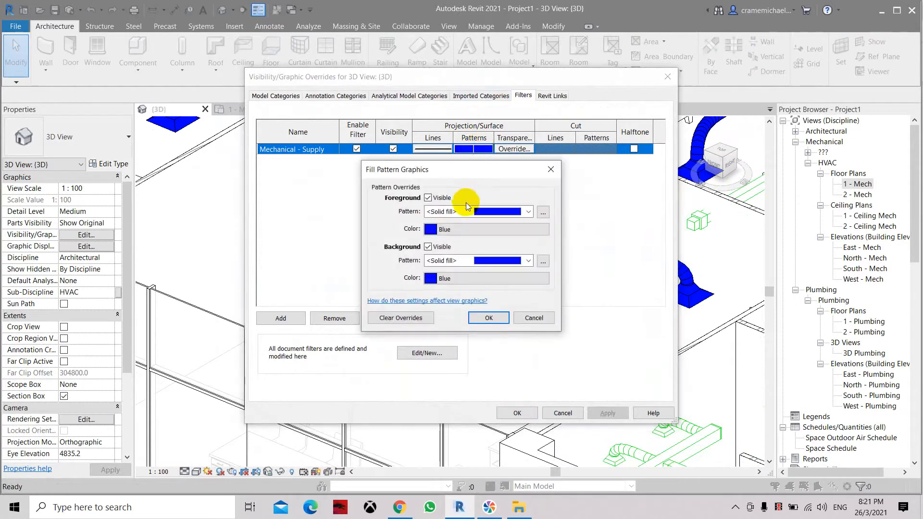
{"action": "left_click", "coordinate": [454, 212]}
{"action": "left_click", "coordinate": [478, 222]}
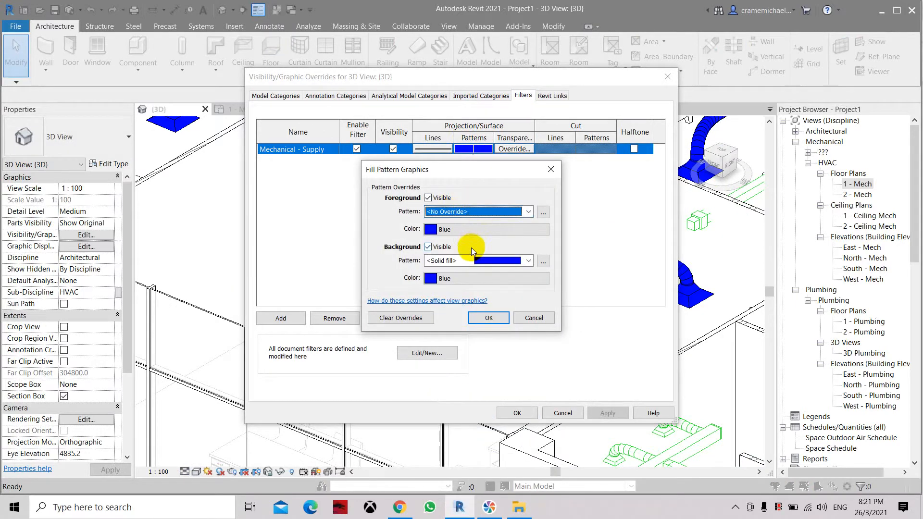
{"action": "left_click", "coordinate": [473, 261]}
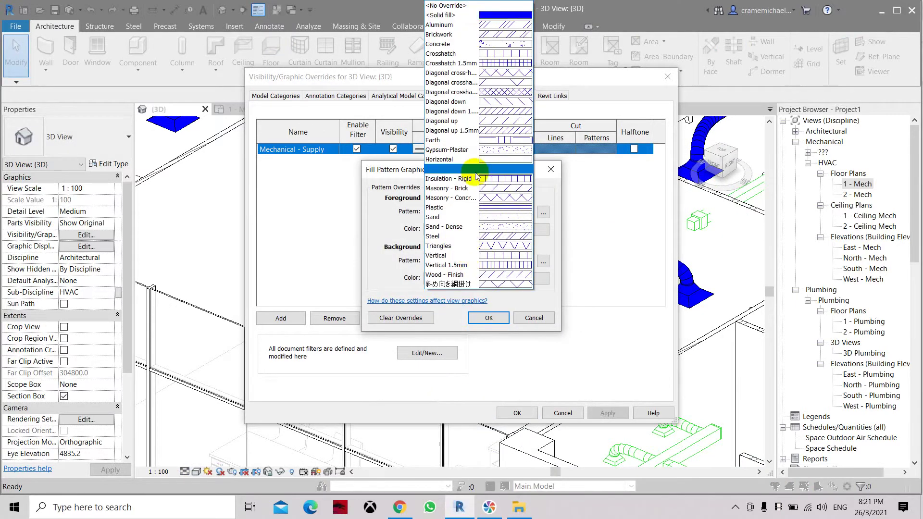
{"action": "left_click", "coordinate": [476, 6]}
{"action": "left_click", "coordinate": [487, 318]}
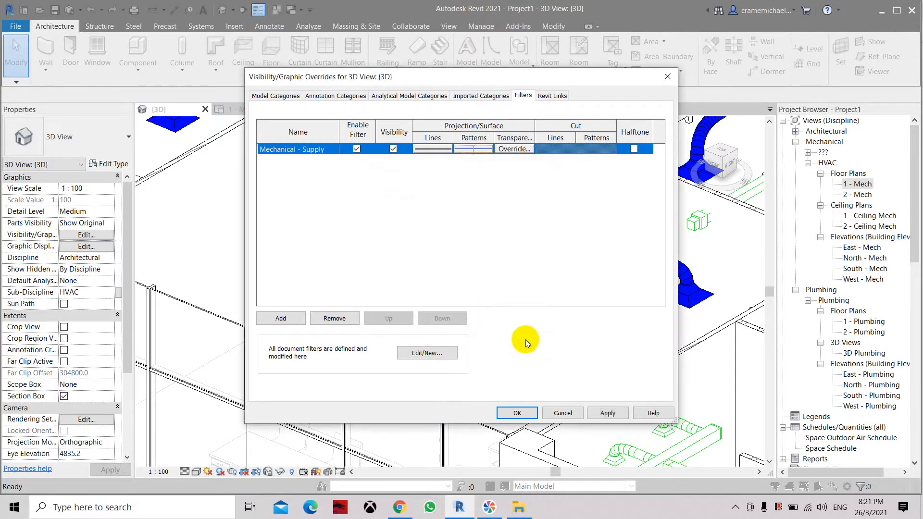
{"action": "left_click", "coordinate": [517, 412]}
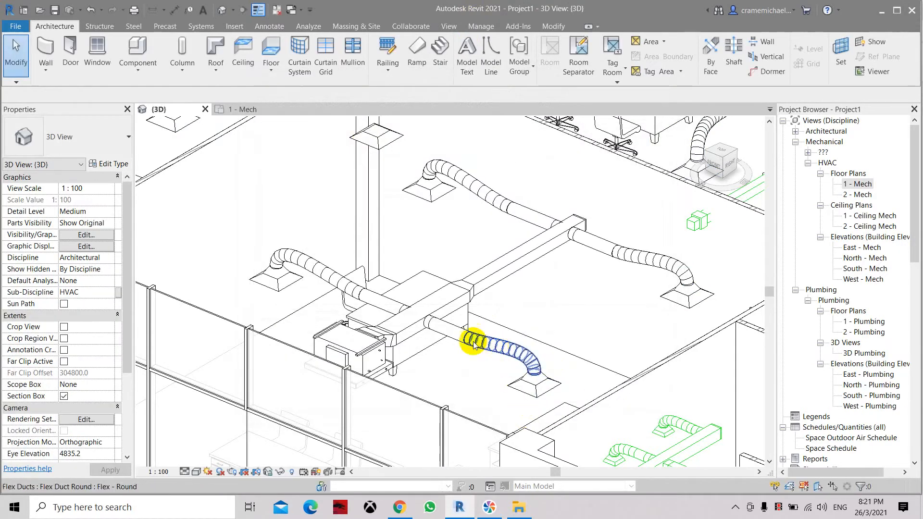
{"action": "scroll", "coordinate": [404, 325], "scroll_direction": "up", "scroll_amount": 3}
{"action": "scroll", "coordinate": [548, 231], "scroll_direction": "down", "scroll_amount": 2}
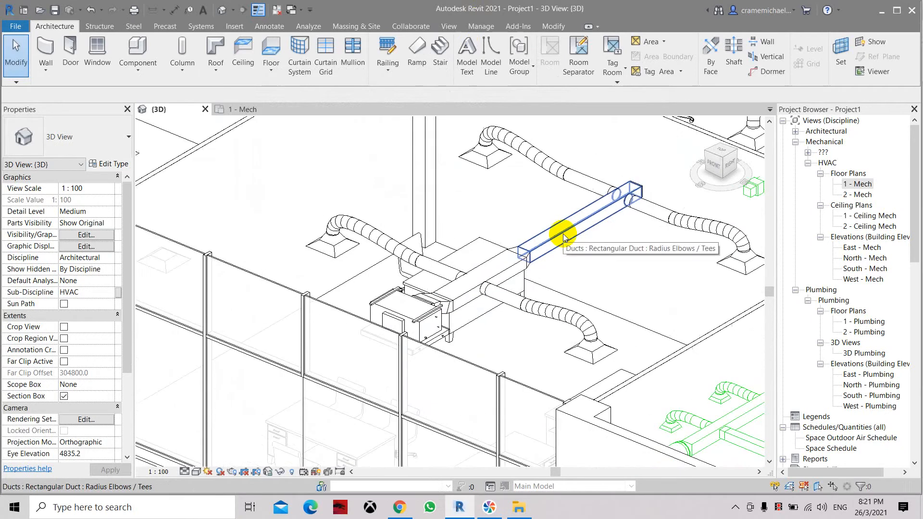
{"action": "scroll", "coordinate": [591, 288], "scroll_direction": "down", "scroll_amount": 2}
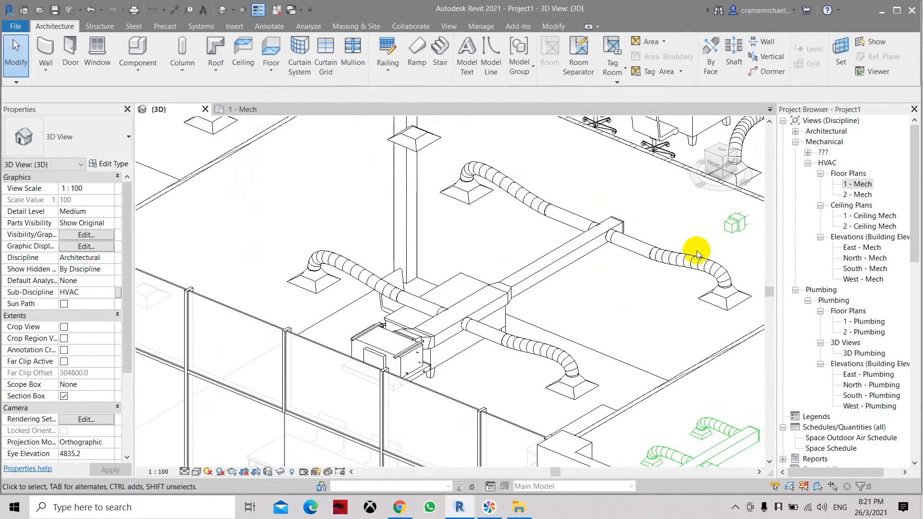
- Set the 3D view's visual style to Shaded and reopen its visibility/graphic overrides with VG
{"action": "left_click", "coordinate": [197, 472]}
{"action": "left_click", "coordinate": [217, 435]}
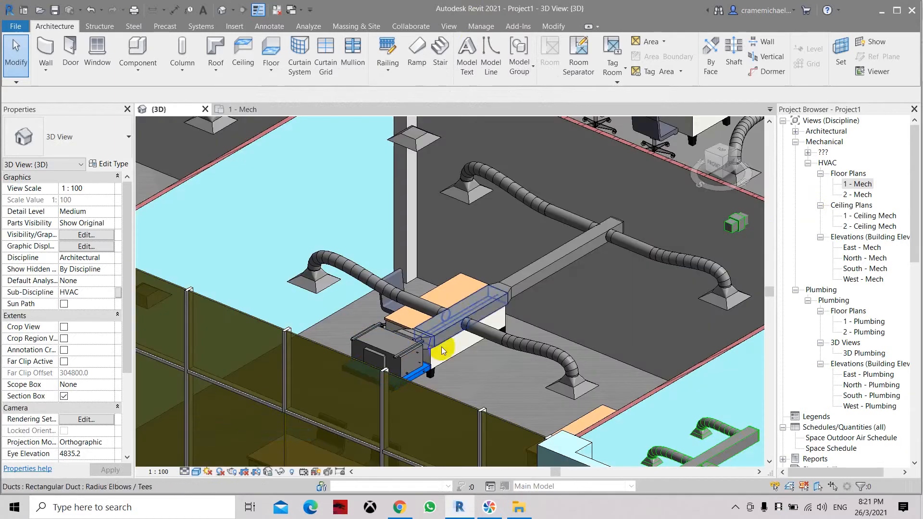
{"action": "key", "text": "v"}
{"action": "key", "text": "g"}
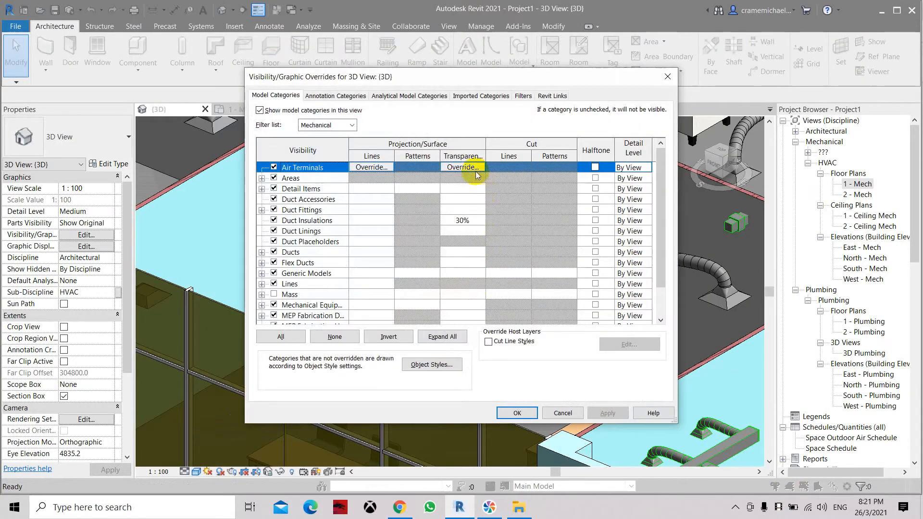
- Give the Mechanical - Supply filter a solid blue foreground fill pattern override
{"action": "left_click", "coordinate": [524, 95]}
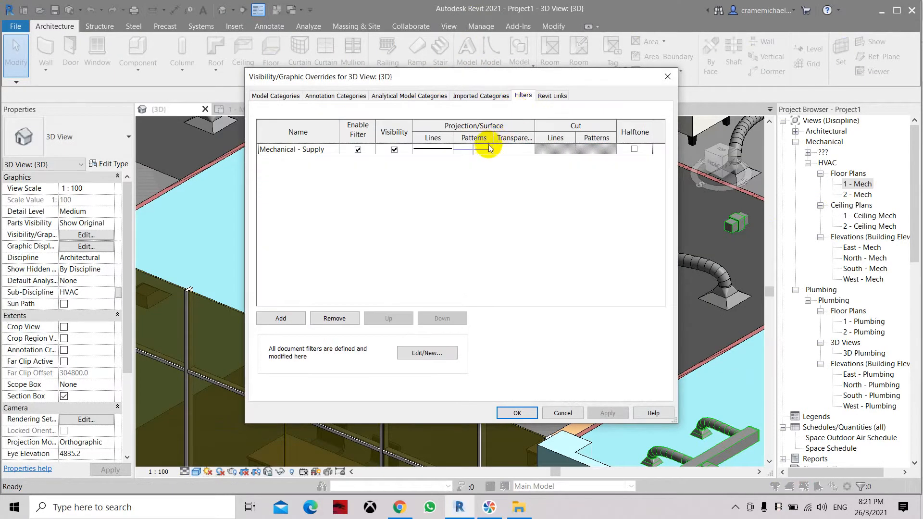
{"action": "left_click", "coordinate": [469, 149]}
{"action": "left_click", "coordinate": [469, 150]}
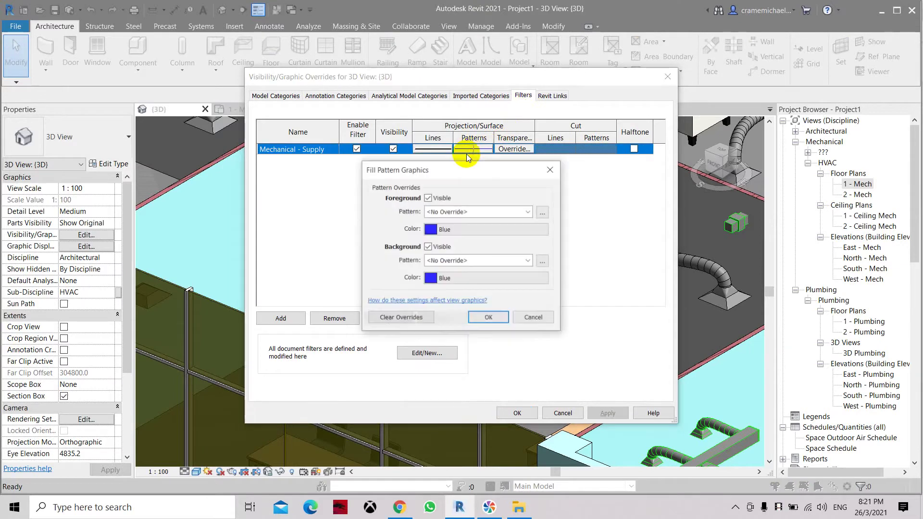
{"action": "left_click", "coordinate": [476, 212]}
{"action": "left_click", "coordinate": [514, 150]}
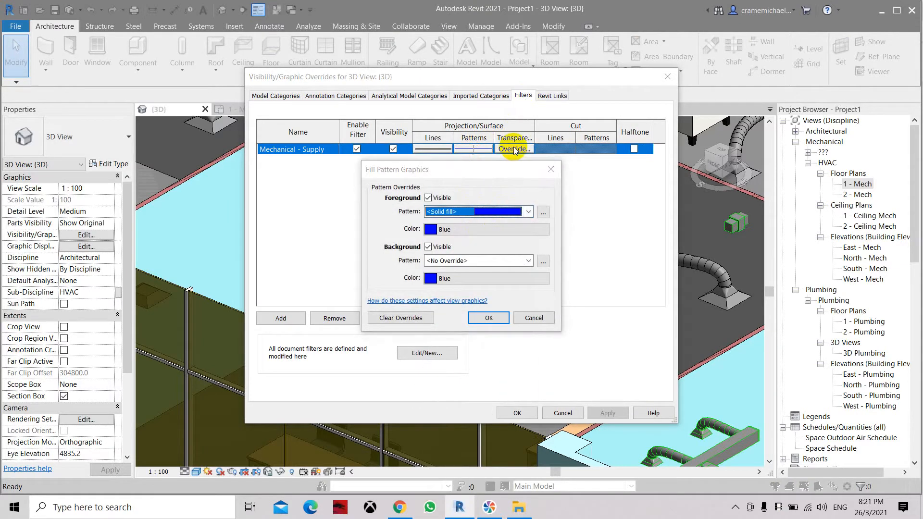
{"action": "left_click", "coordinate": [489, 317]}
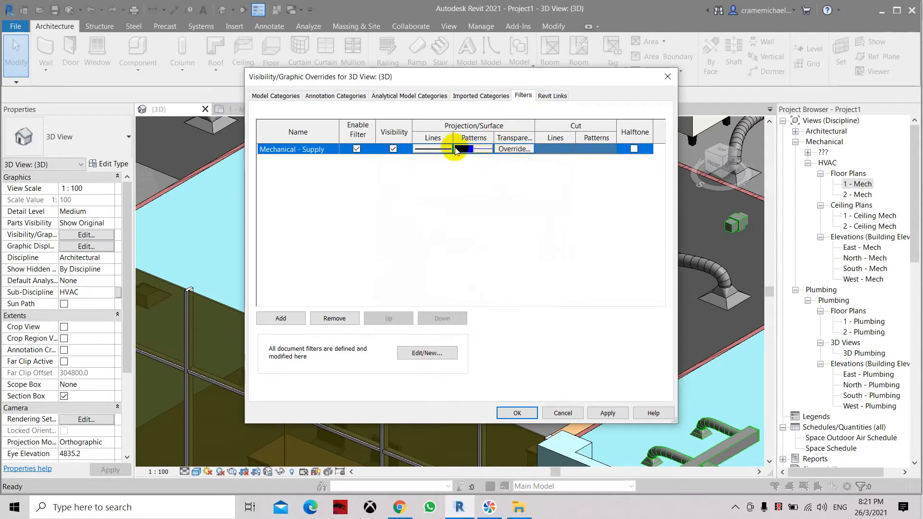
- Set the filter's lines to solid, apply the overrides so the 3D ducts turn blue, then switch to 1 - Mech
{"action": "left_click", "coordinate": [434, 149]}
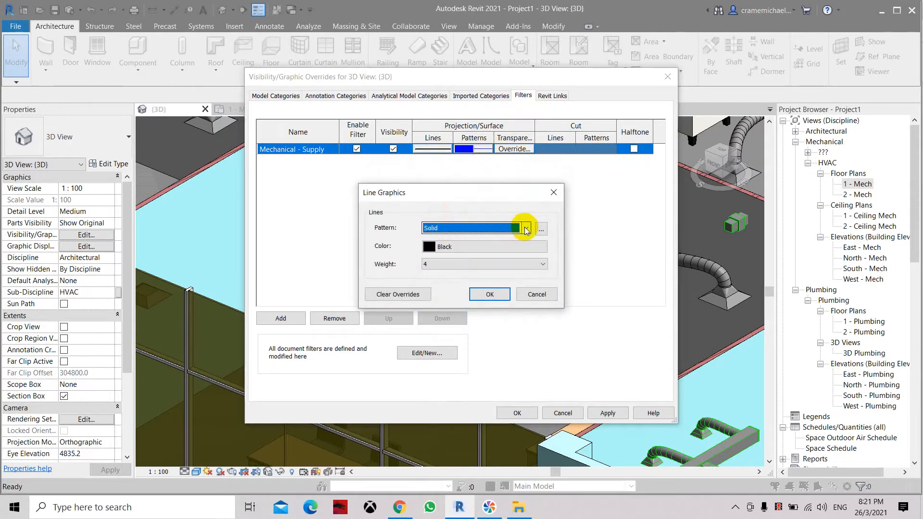
{"action": "left_click", "coordinate": [490, 295]}
{"action": "left_click", "coordinate": [608, 413]}
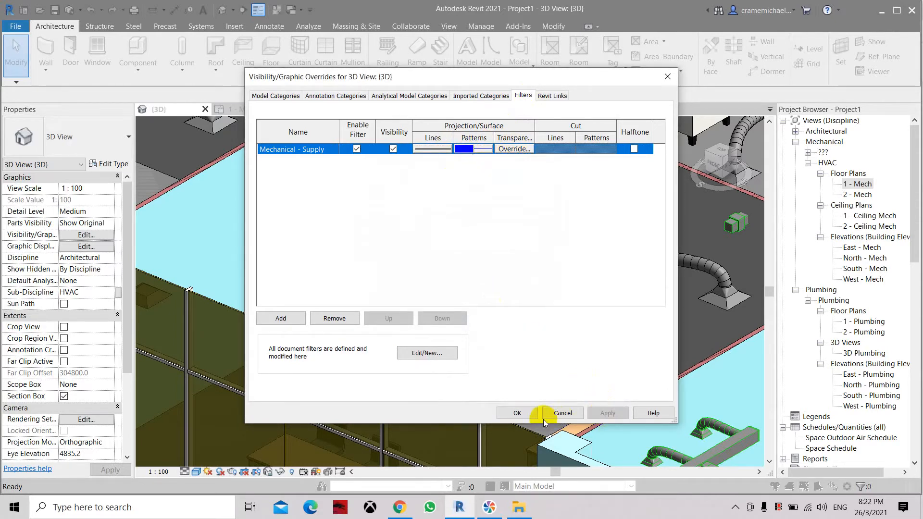
{"action": "left_click", "coordinate": [517, 413]}
{"action": "scroll", "coordinate": [498, 360], "scroll_direction": "up", "scroll_amount": 3}
{"action": "scroll", "coordinate": [444, 317], "scroll_direction": "up", "scroll_amount": 2}
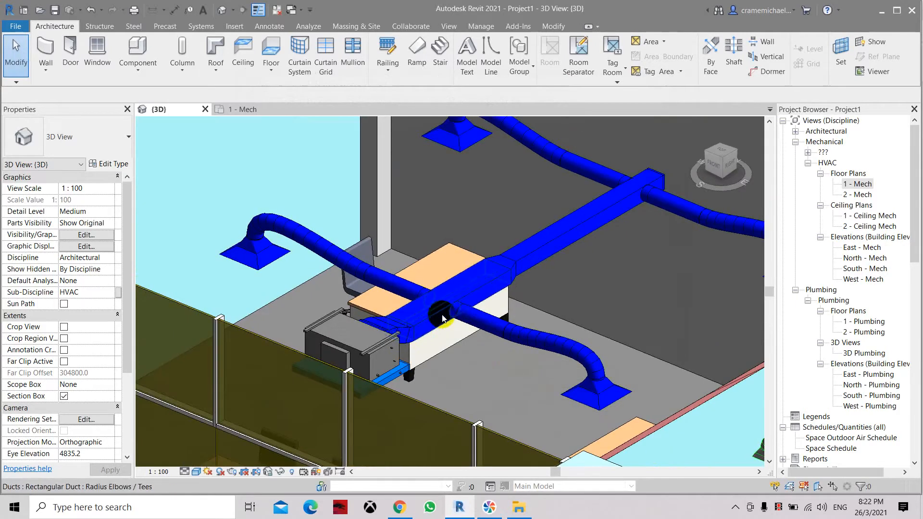
{"action": "middle_click_drag", "start_coordinate": [551, 301], "coordinate": [539, 333]}
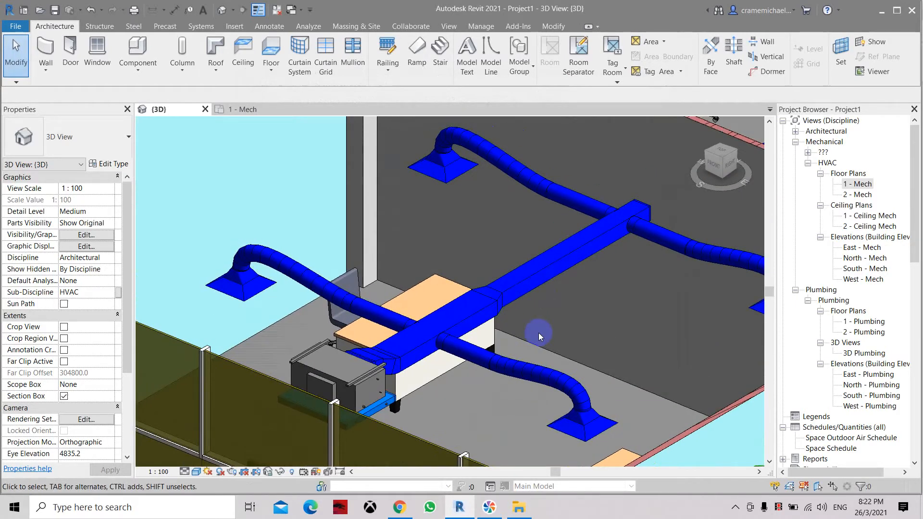
{"action": "scroll", "coordinate": [538, 332], "scroll_direction": "down", "scroll_amount": 2}
{"action": "scroll", "coordinate": [538, 333], "scroll_direction": "down", "scroll_amount": 1}
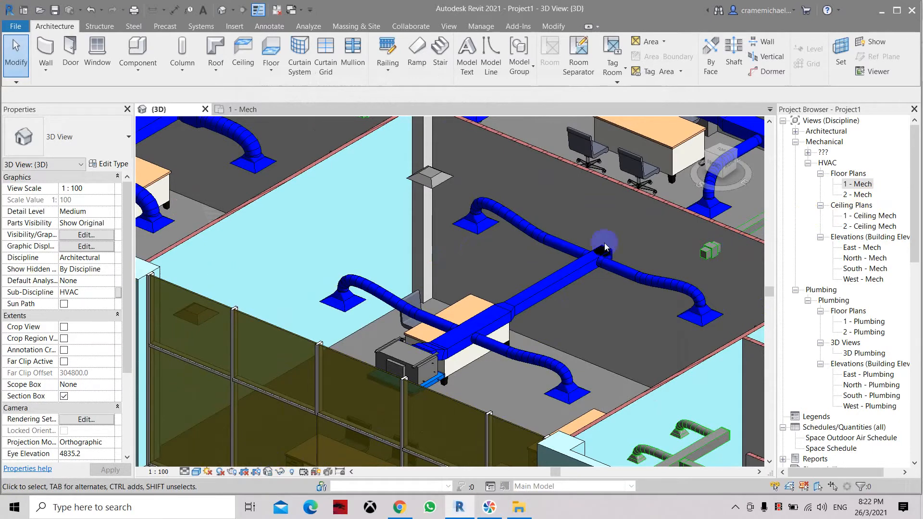
{"action": "double_click", "coordinate": [857, 185]}
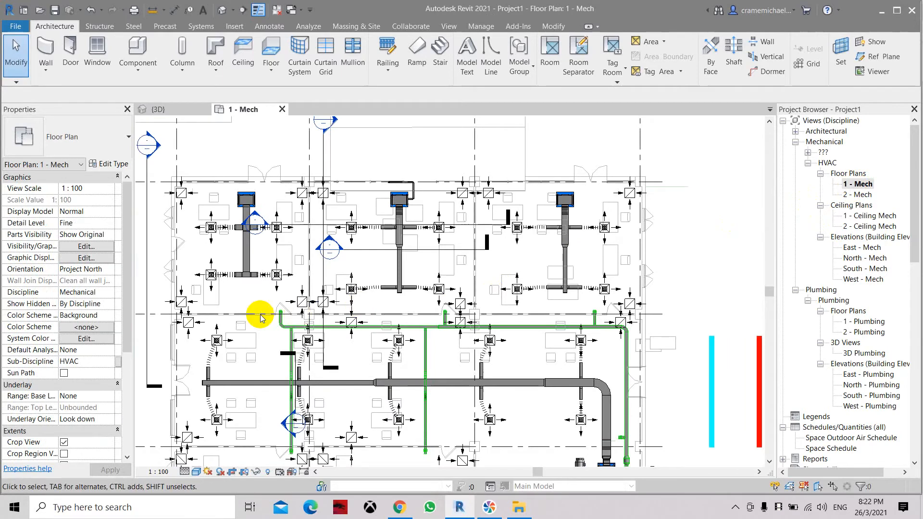
- Pan the 1 - Mech plan over the supply ducts and diffusers and change its visual style
{"action": "left_click", "coordinate": [263, 318]}
{"action": "scroll", "coordinate": [262, 317], "scroll_direction": "up", "scroll_amount": 2}
{"action": "middle_click_drag", "start_coordinate": [289, 303], "coordinate": [309, 321]}
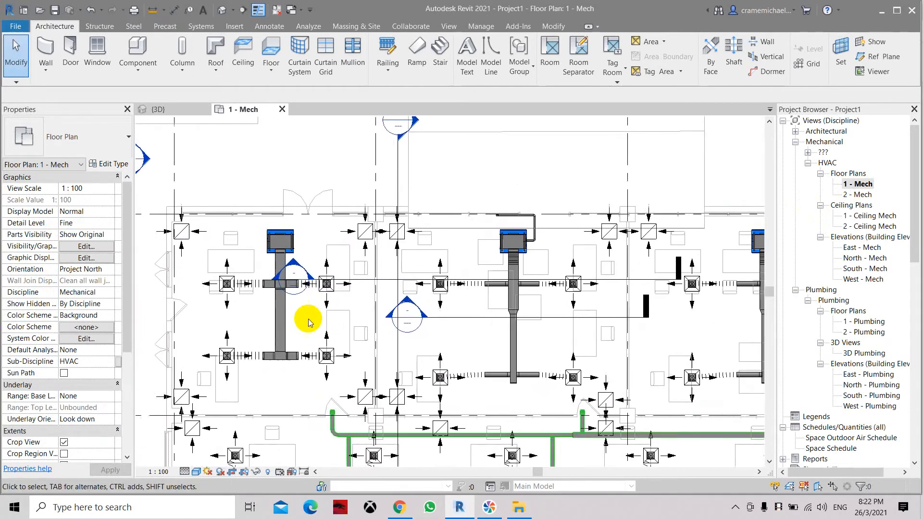
{"action": "scroll", "coordinate": [309, 322], "scroll_direction": "down", "scroll_amount": 1}
{"action": "scroll", "coordinate": [296, 376], "scroll_direction": "down", "scroll_amount": 1}
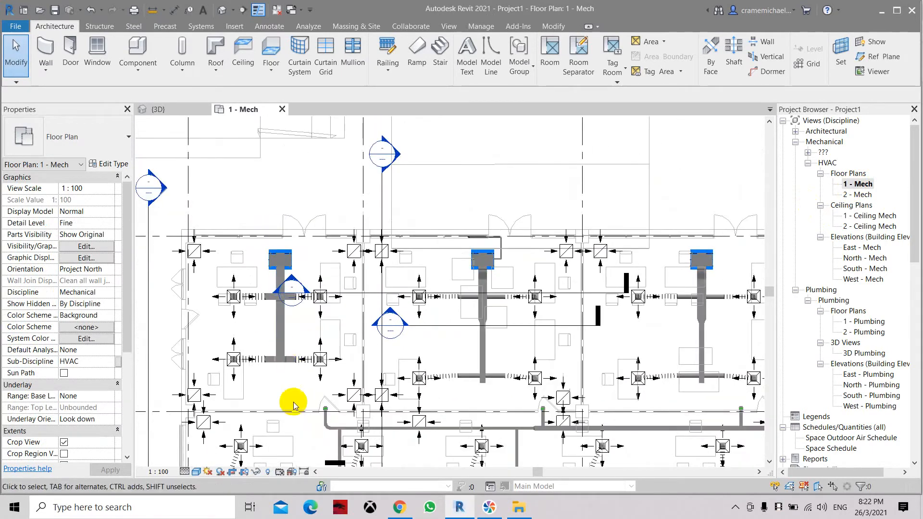
{"action": "left_click", "coordinate": [196, 472]}
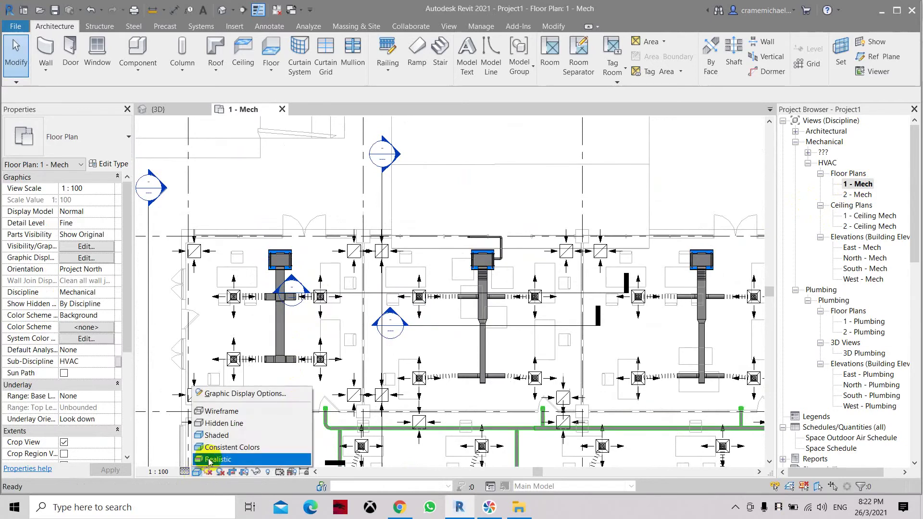
{"action": "left_click", "coordinate": [216, 433]}
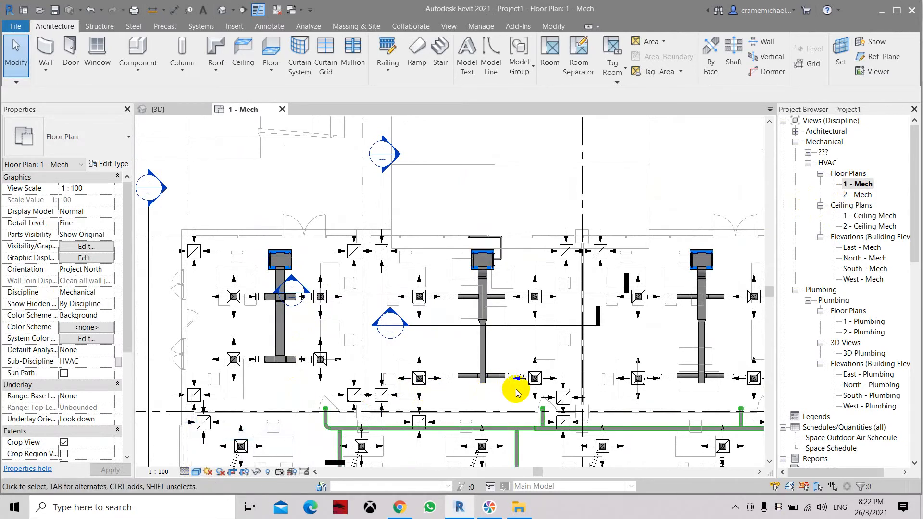
{"action": "scroll", "coordinate": [517, 360], "scroll_direction": "down", "scroll_amount": 2}
{"action": "scroll", "coordinate": [505, 303], "scroll_direction": "down", "scroll_amount": 1}
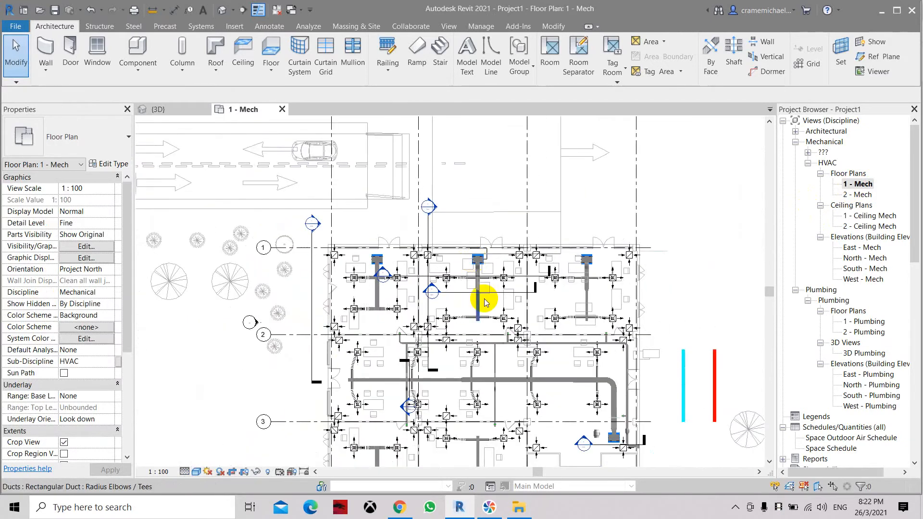
{"action": "scroll", "coordinate": [505, 295], "scroll_direction": "up", "scroll_amount": 2}
{"action": "scroll", "coordinate": [520, 295], "scroll_direction": "up", "scroll_amount": 2}
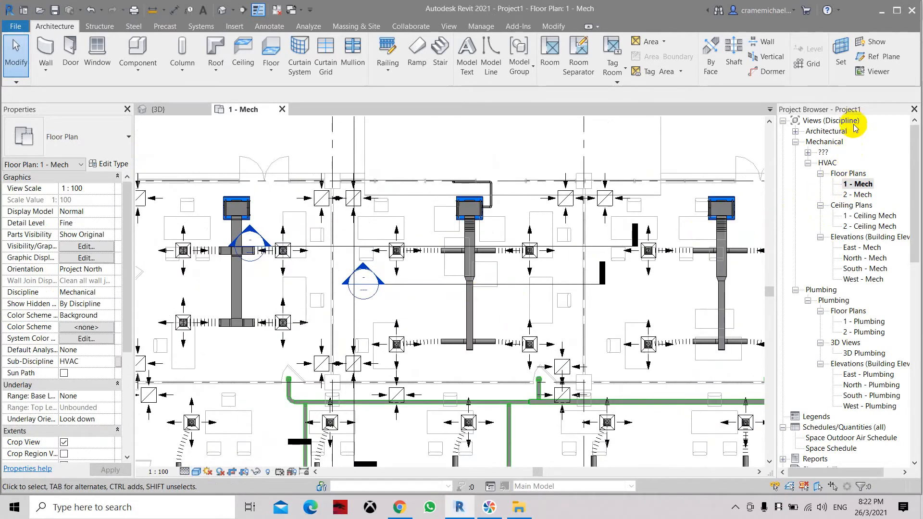
{"action": "scroll", "coordinate": [534, 230], "scroll_direction": "up", "scroll_amount": 1}
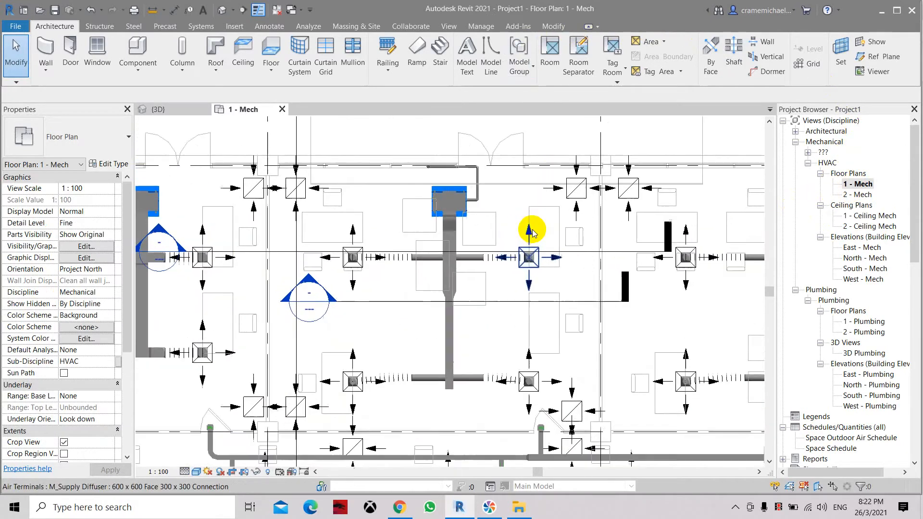
{"action": "scroll", "coordinate": [519, 238], "scroll_direction": "up", "scroll_amount": 1}
{"action": "mouse_move", "coordinate": [505, 238]}
{"action": "middle_mouse_down"}
{"action": "mouse_move", "coordinate": [387, 254]}
{"action": "mouse_move", "coordinate": [352, 232]}
{"action": "middle_mouse_up"}
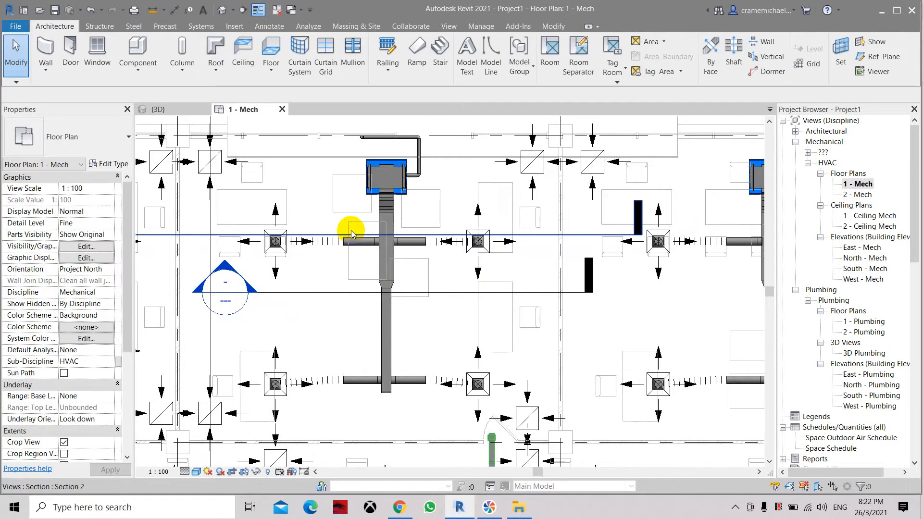
{"action": "scroll", "coordinate": [352, 232], "scroll_direction": "down", "scroll_amount": 2}
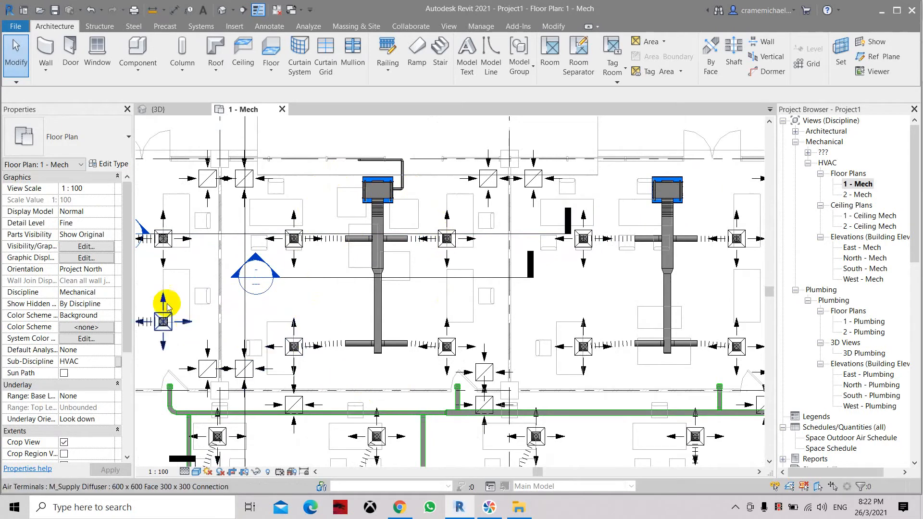
- Add the Mechanical - Supply filter to the 1 - Mech plan's Visibility/Graphic Overrides and close the dialog
{"action": "left_click", "coordinate": [86, 246]}
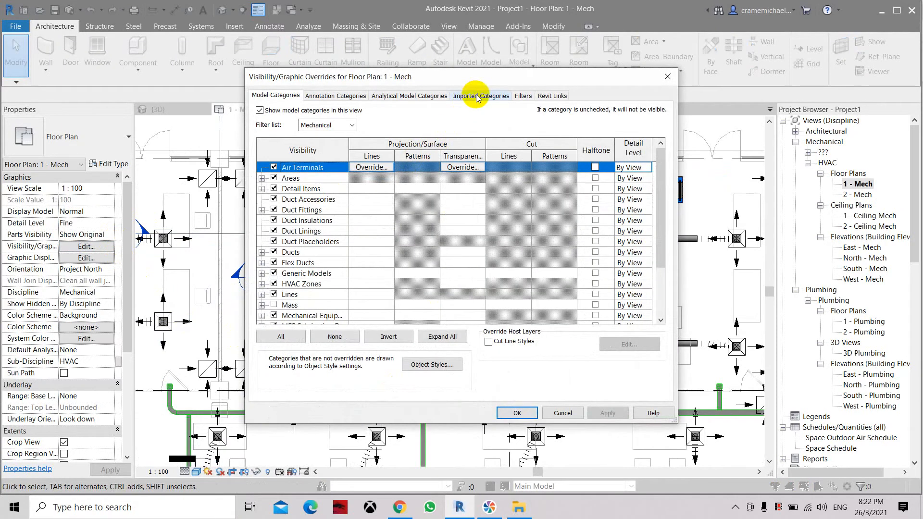
{"action": "left_click", "coordinate": [524, 95]}
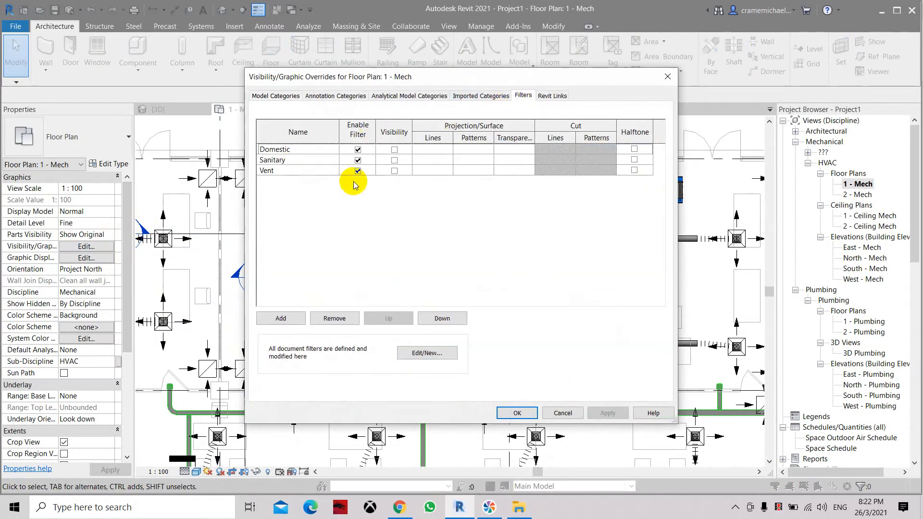
{"action": "left_click", "coordinate": [280, 318]}
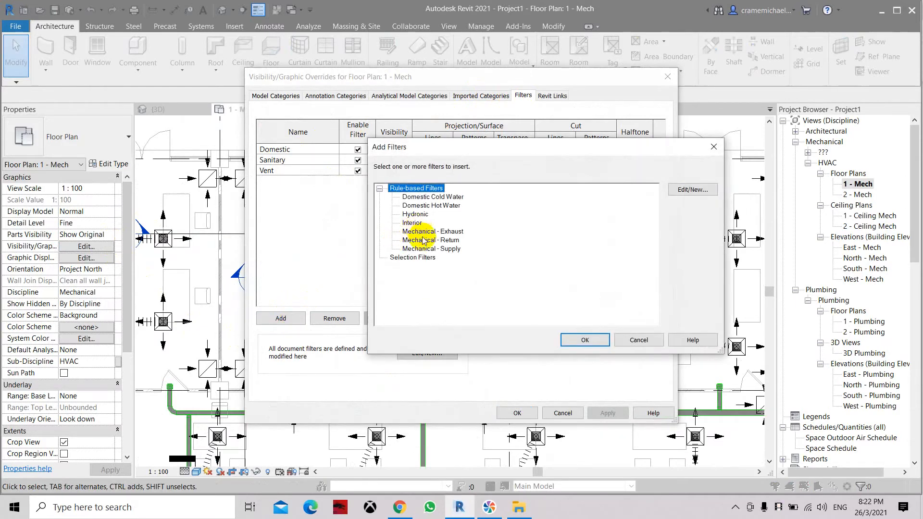
{"action": "left_click", "coordinate": [431, 248]}
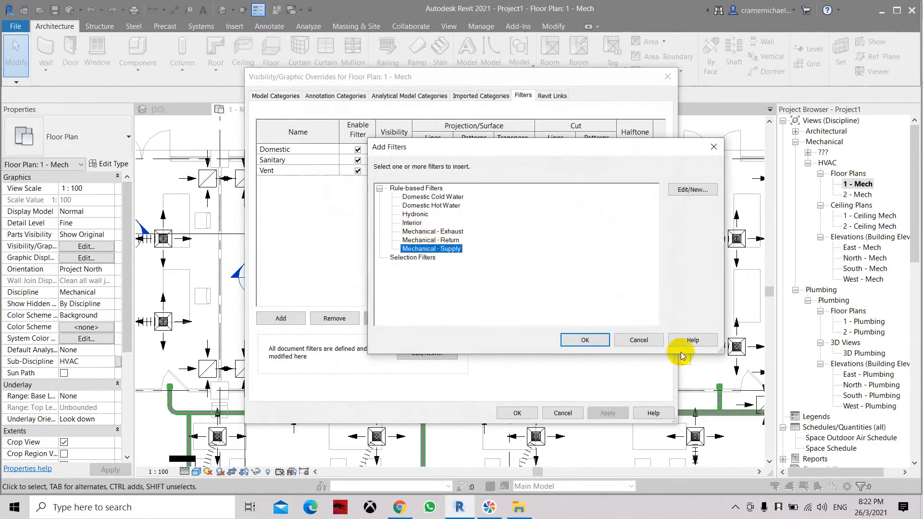
{"action": "left_click", "coordinate": [584, 340]}
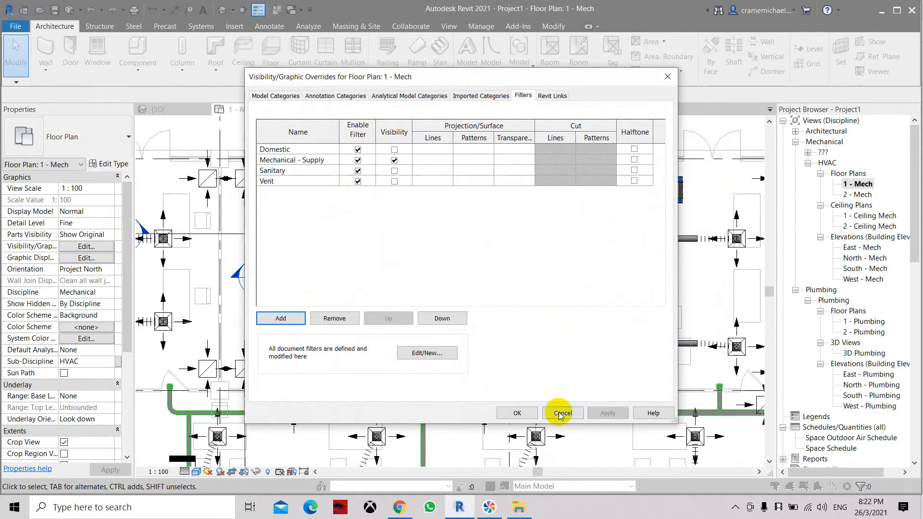
{"action": "left_click", "coordinate": [516, 412]}
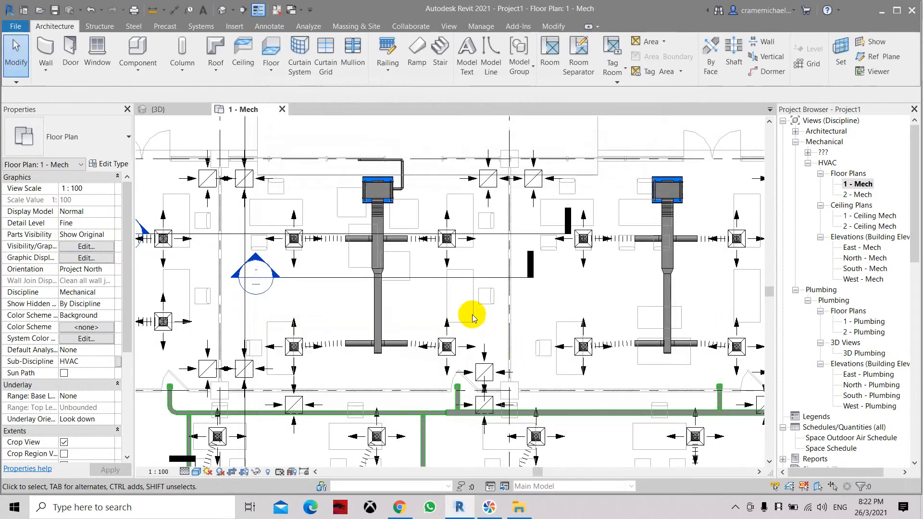
- Reopen the overrides with VG and set the Mechanical - Supply filter's line pattern to Solid
{"action": "key", "text": "v"}
{"action": "key", "text": "g"}
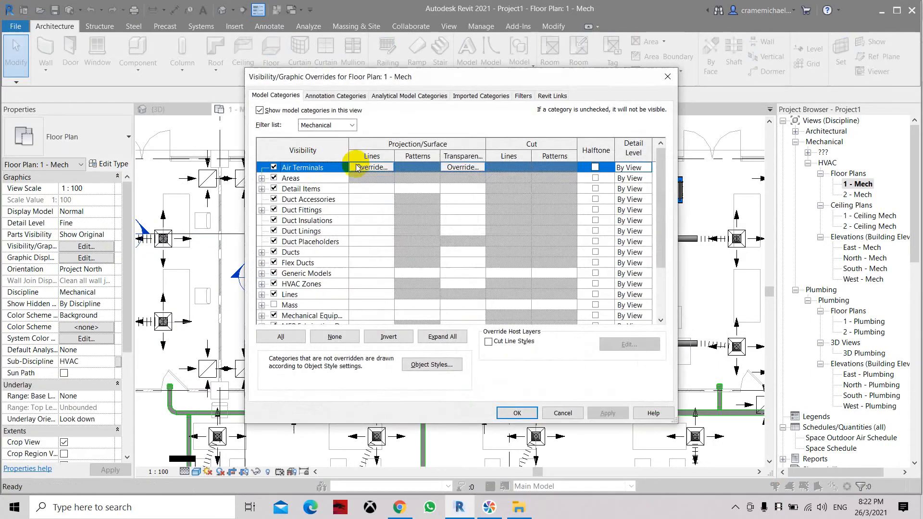
{"action": "left_click", "coordinate": [523, 95]}
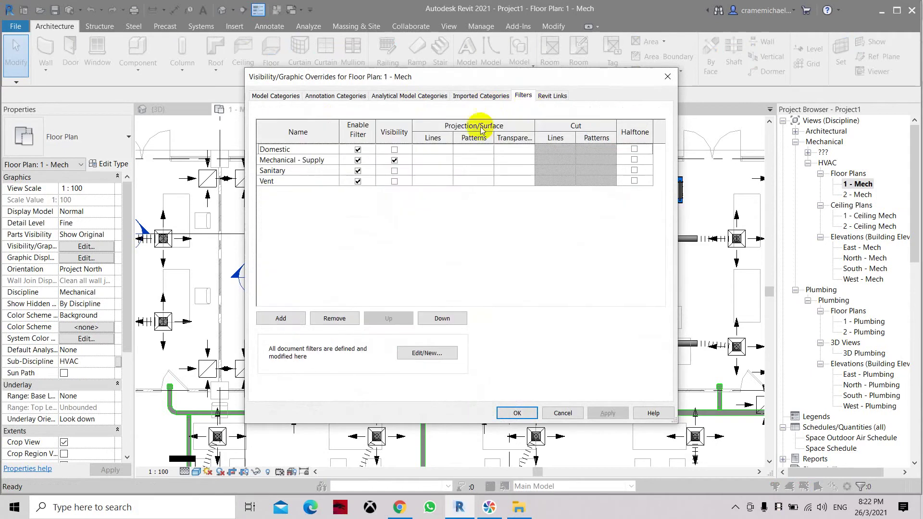
{"action": "left_click", "coordinate": [301, 159]}
{"action": "left_click", "coordinate": [437, 159]}
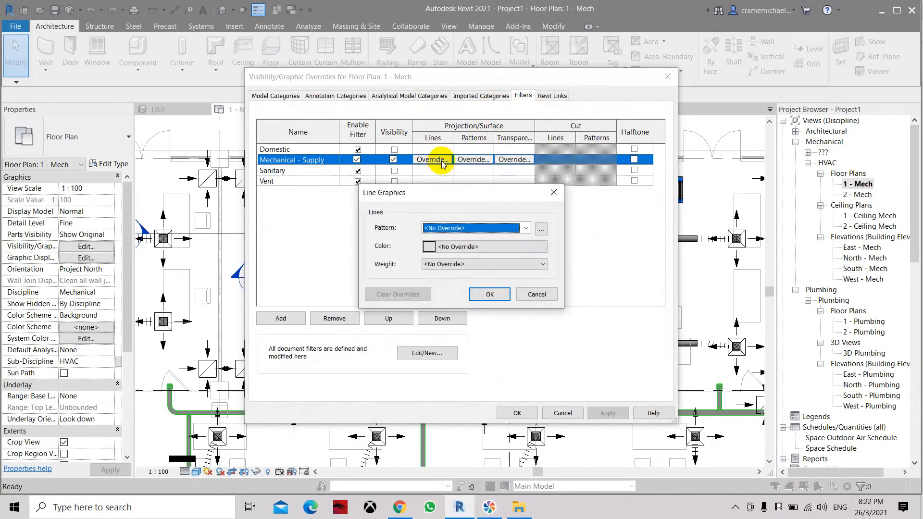
{"action": "left_click", "coordinate": [475, 228]}
{"action": "left_click", "coordinate": [457, 248]}
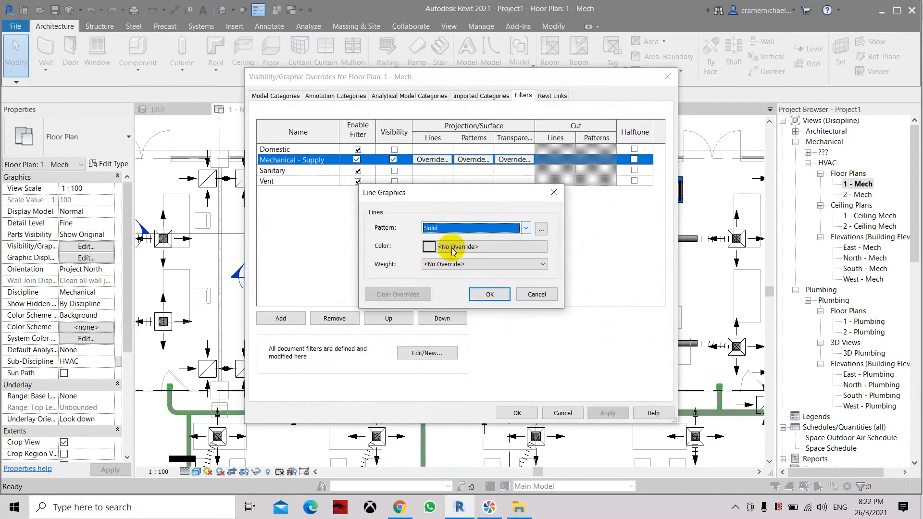
- Make the filter's line colour black and accept the line overrides
{"action": "left_click", "coordinate": [462, 246]}
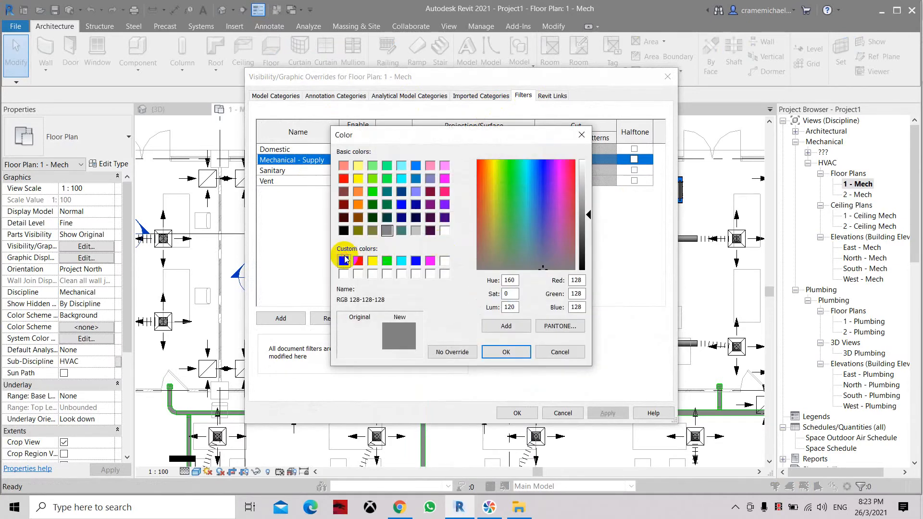
{"action": "left_click", "coordinate": [506, 352]}
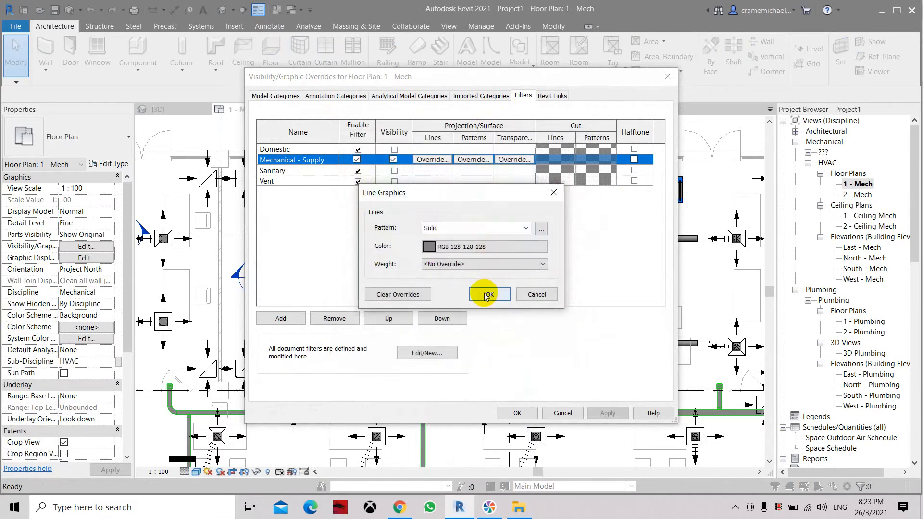
{"action": "left_click", "coordinate": [461, 246]}
{"action": "left_click", "coordinate": [343, 261]}
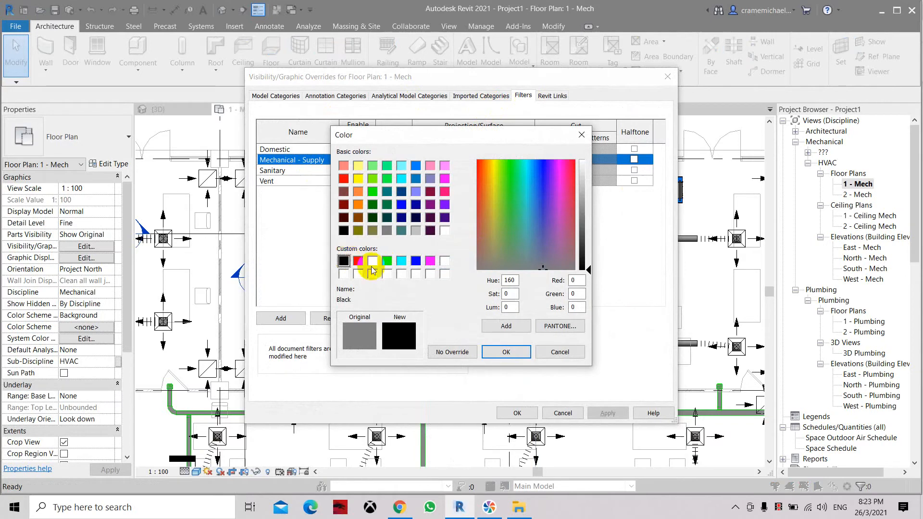
{"action": "left_click", "coordinate": [506, 352]}
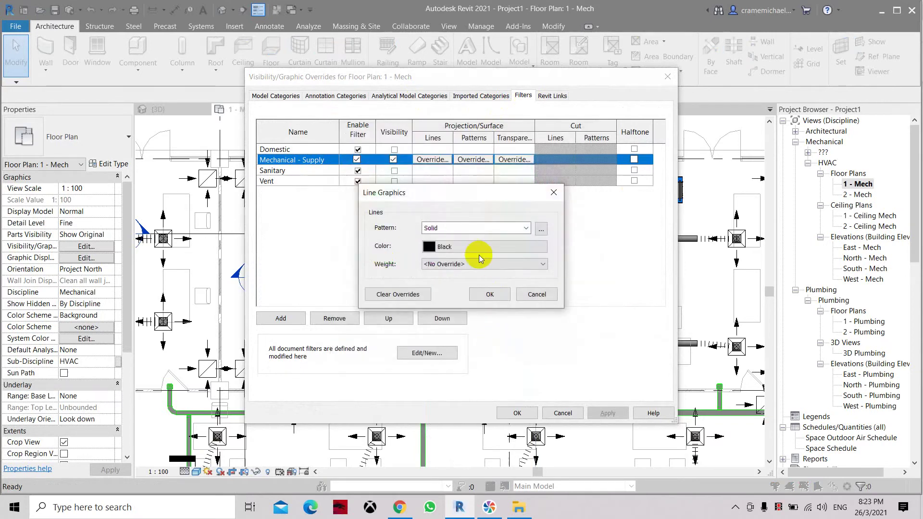
{"action": "left_click", "coordinate": [487, 293]}
{"action": "left_click", "coordinate": [472, 159]}
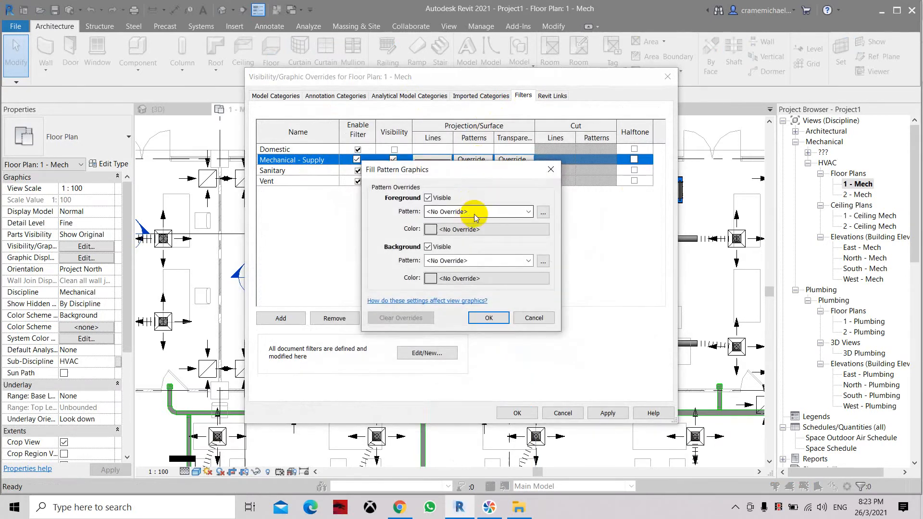
- Set the filter's foreground fill to <Solid fill> in blue
{"action": "left_click", "coordinate": [474, 212]}
{"action": "left_click", "coordinate": [462, 229]}
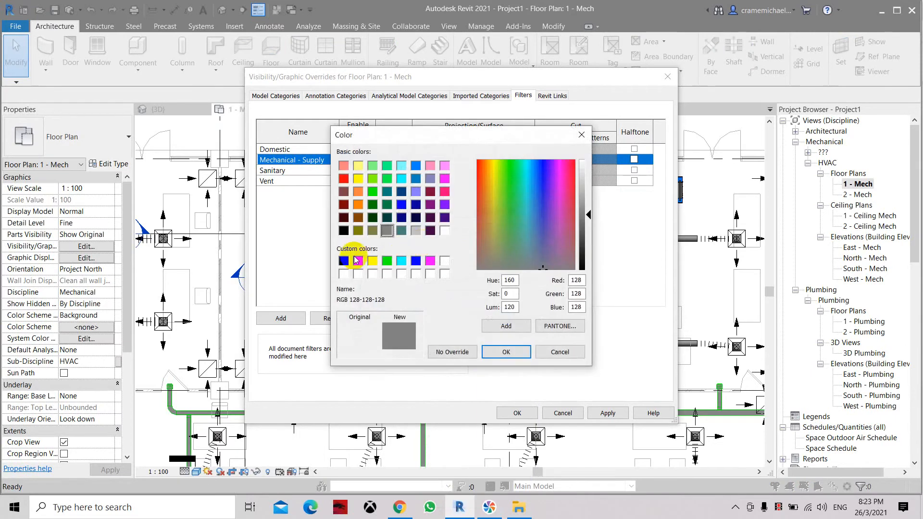
{"action": "left_click", "coordinate": [416, 261]}
{"action": "left_click", "coordinate": [508, 353]}
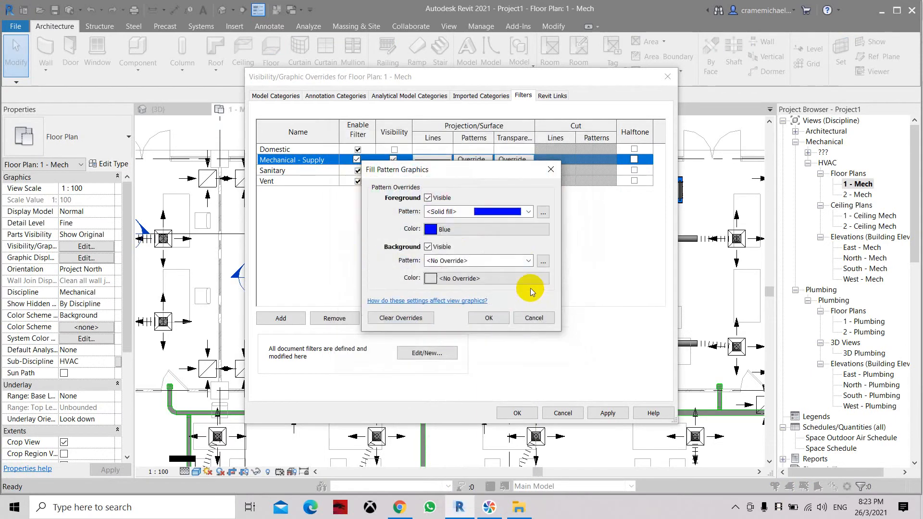
- Set the background fill to <Solid fill> blue too and apply, turning the plan's supply ducts solid blue
{"action": "left_click", "coordinate": [462, 261]}
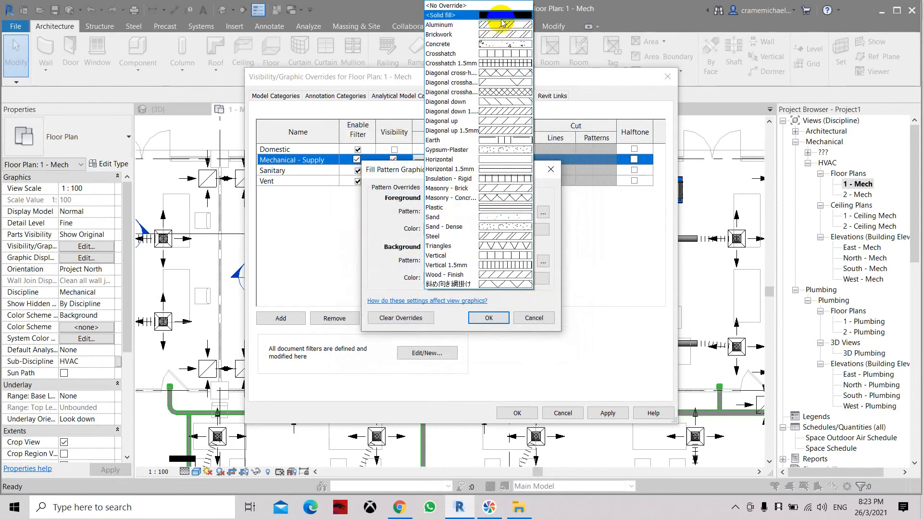
{"action": "left_click", "coordinate": [461, 15]}
{"action": "left_click", "coordinate": [432, 278]}
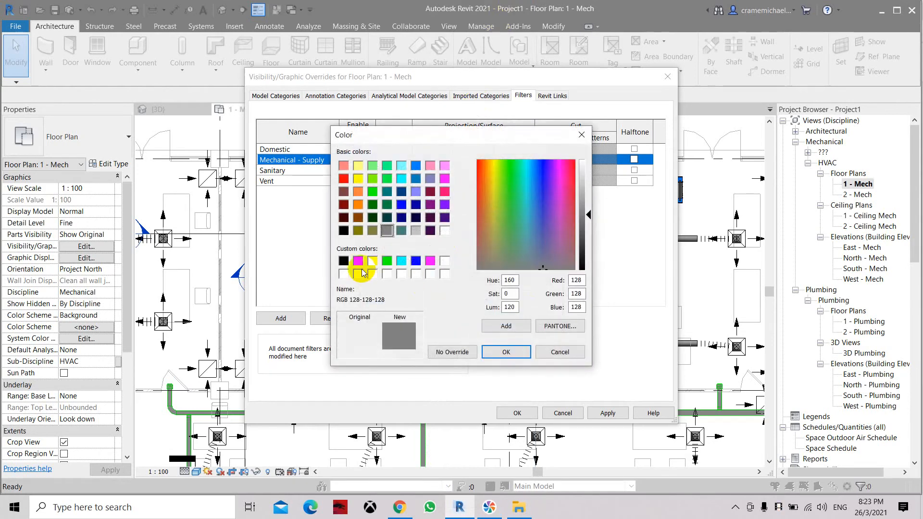
{"action": "left_click", "coordinate": [415, 261]}
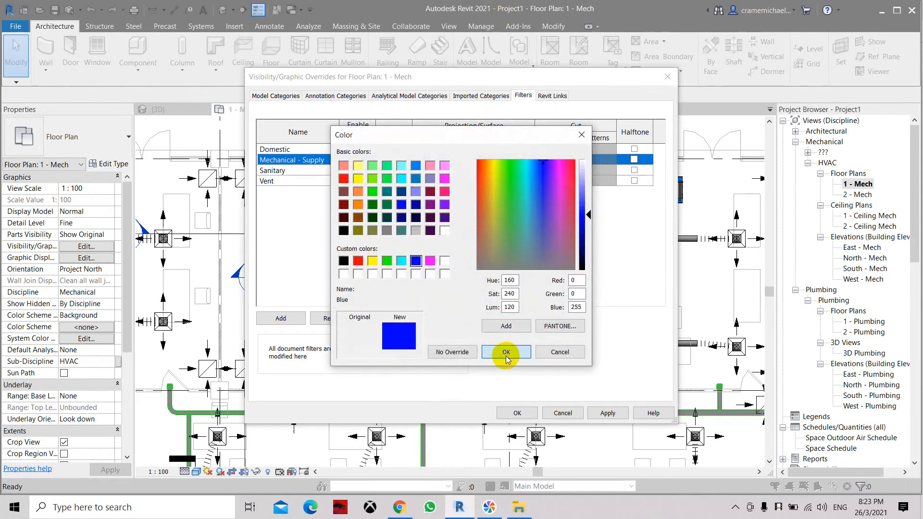
{"action": "left_click", "coordinate": [507, 354]}
{"action": "left_click", "coordinate": [490, 317]}
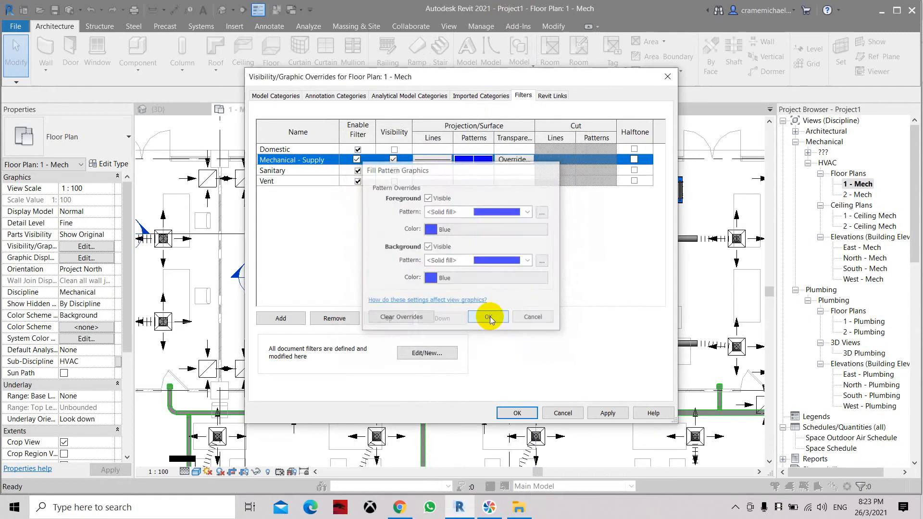
{"action": "left_click", "coordinate": [609, 413]}
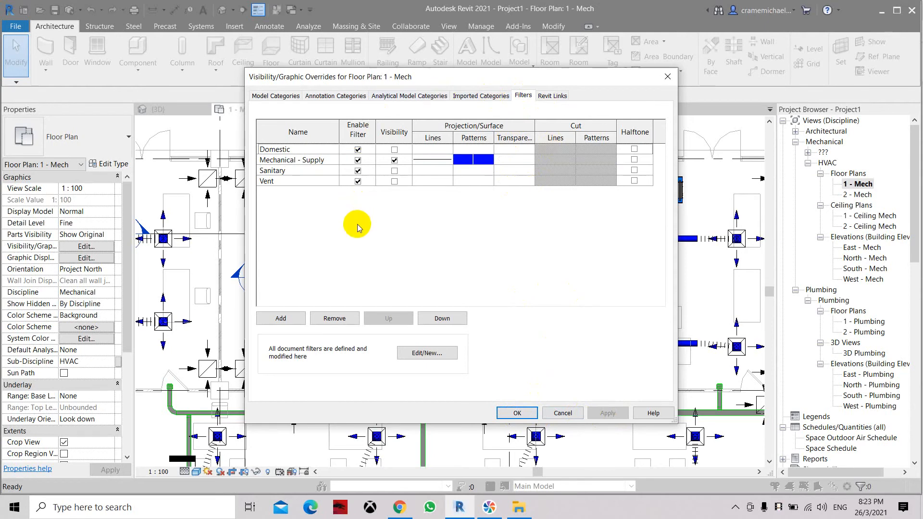
- Close the overrides and pan the 1 - Mech plan to check the blue supply ductwork
{"action": "left_click", "coordinate": [521, 412]}
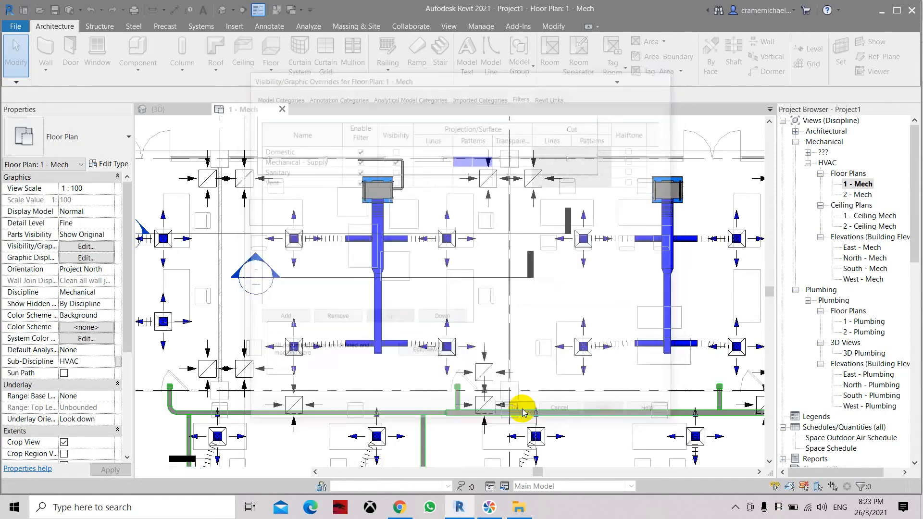
{"action": "scroll", "coordinate": [454, 170], "scroll_direction": "up", "scroll_amount": 2}
{"action": "scroll", "coordinate": [215, 198], "scroll_direction": "up", "scroll_amount": 2}
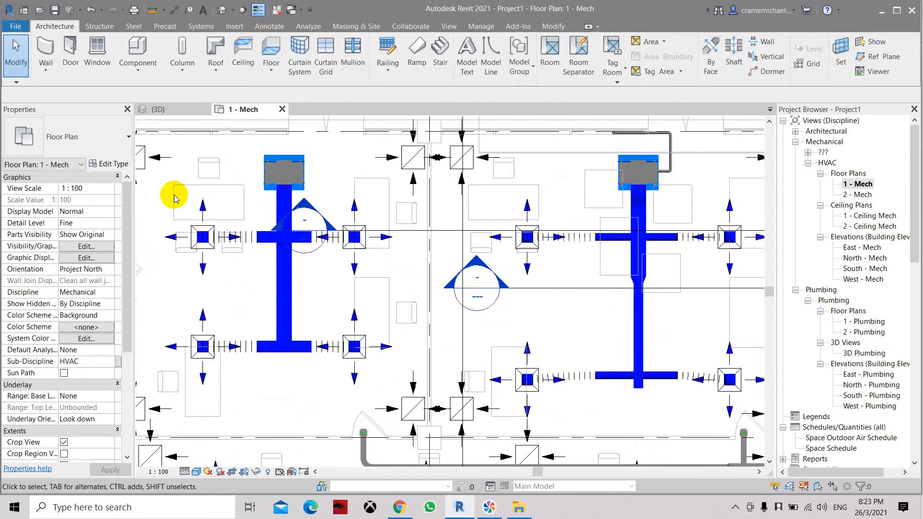
{"action": "scroll", "coordinate": [278, 202], "scroll_direction": "up", "scroll_amount": 2}
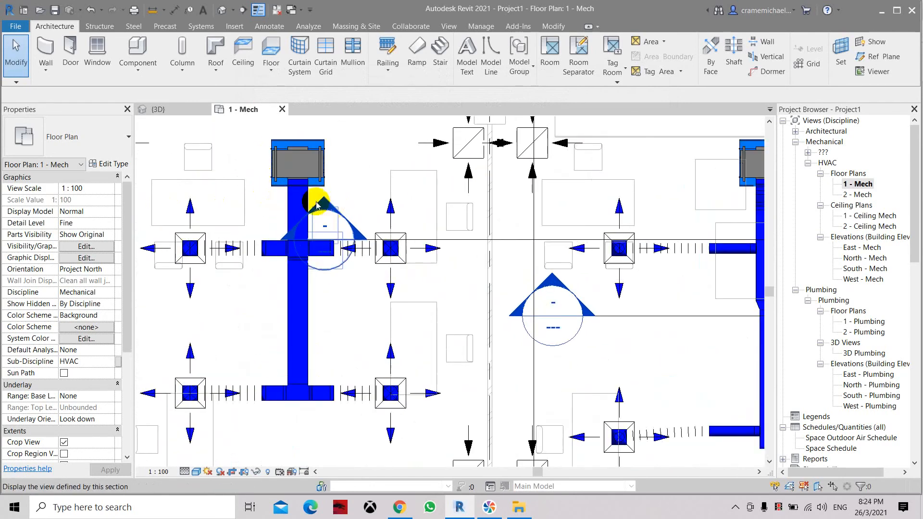
{"action": "scroll", "coordinate": [303, 210], "scroll_direction": "down", "scroll_amount": 2}
{"action": "scroll", "coordinate": [302, 210], "scroll_direction": "down", "scroll_amount": 2}
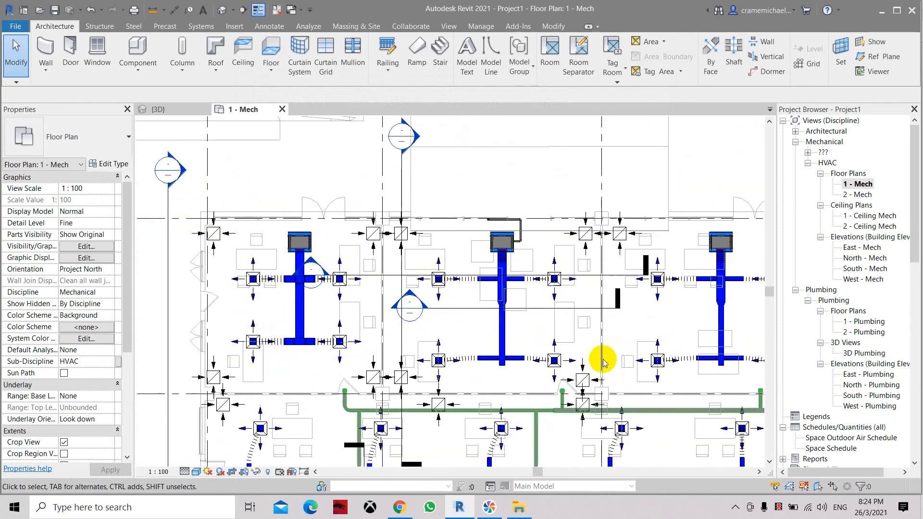
{"action": "scroll", "coordinate": [546, 294], "scroll_direction": "up", "scroll_amount": 2}
{"action": "scroll", "coordinate": [473, 210], "scroll_direction": "up", "scroll_amount": 2}
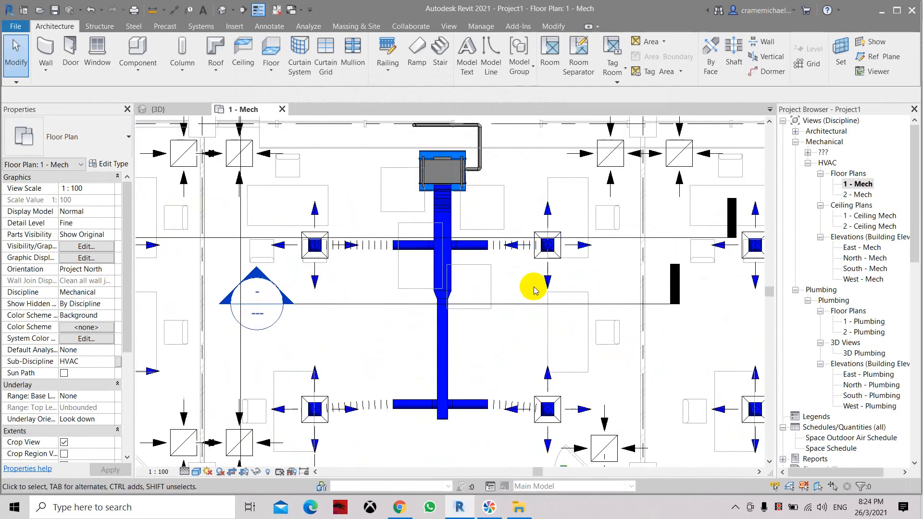
{"action": "middle_click_drag", "start_coordinate": [575, 356], "coordinate": [480, 349]}
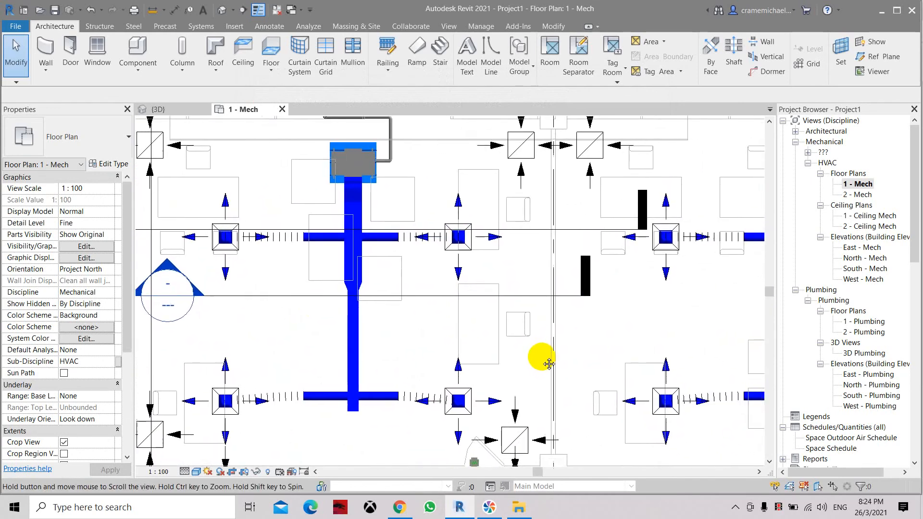
{"action": "scroll", "coordinate": [414, 334], "scroll_direction": "down", "scroll_amount": 2}
{"action": "scroll", "coordinate": [533, 288], "scroll_direction": "down", "scroll_amount": 2}
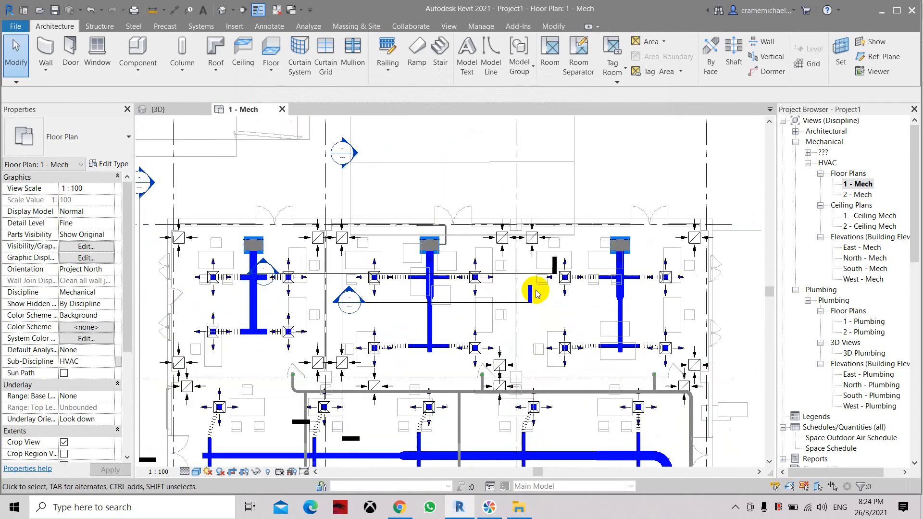